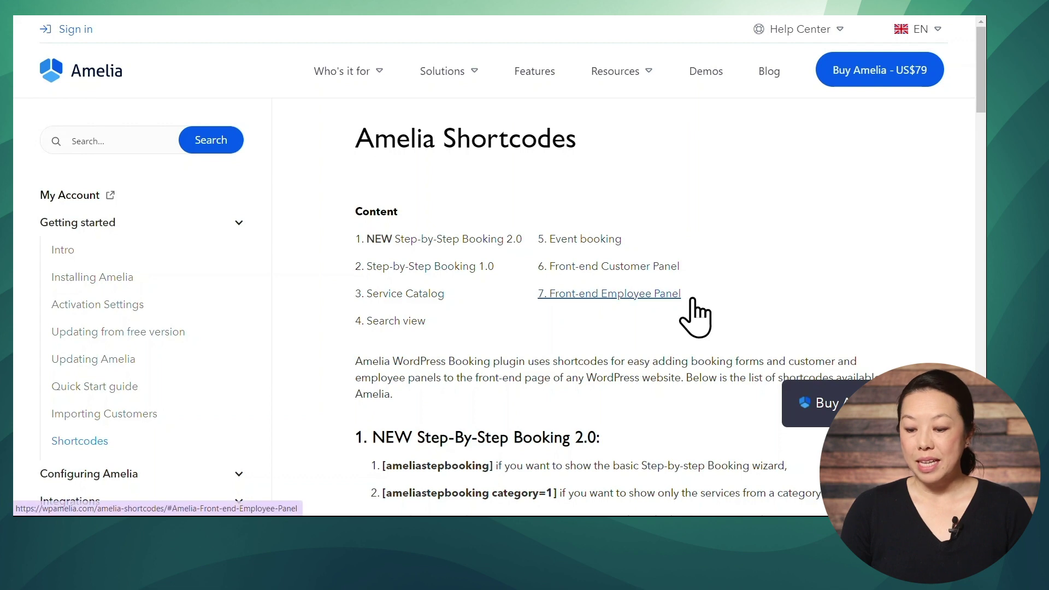
Copy the [ameliaevents type=calendar] shortcode from Amelia's Event booking docs and return to Pages
scroll(699, 314, down, 3)
scroll(866, 268, down, 4)
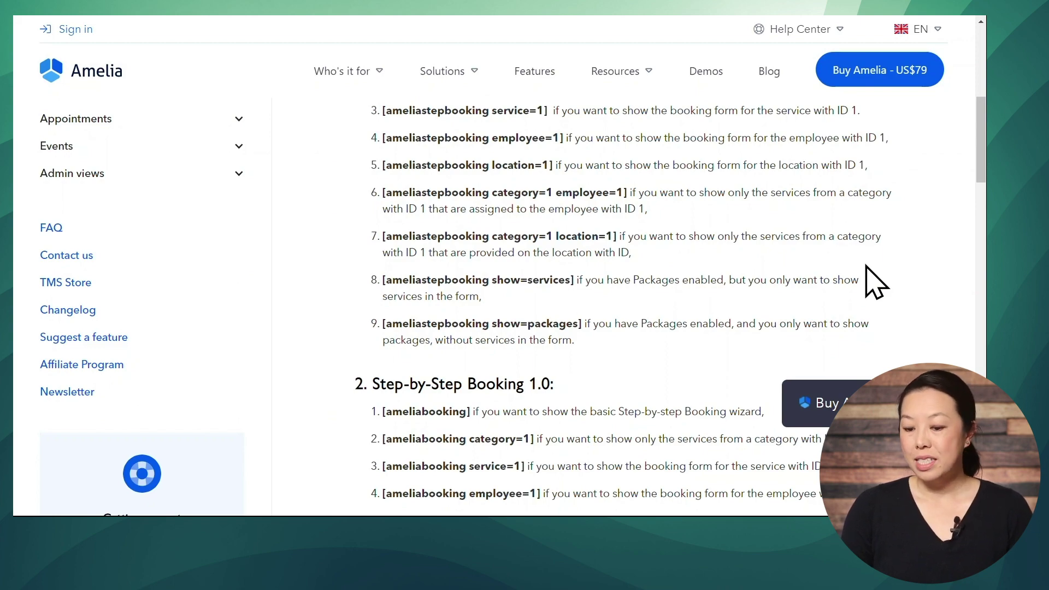
scroll(866, 268, down, 8)
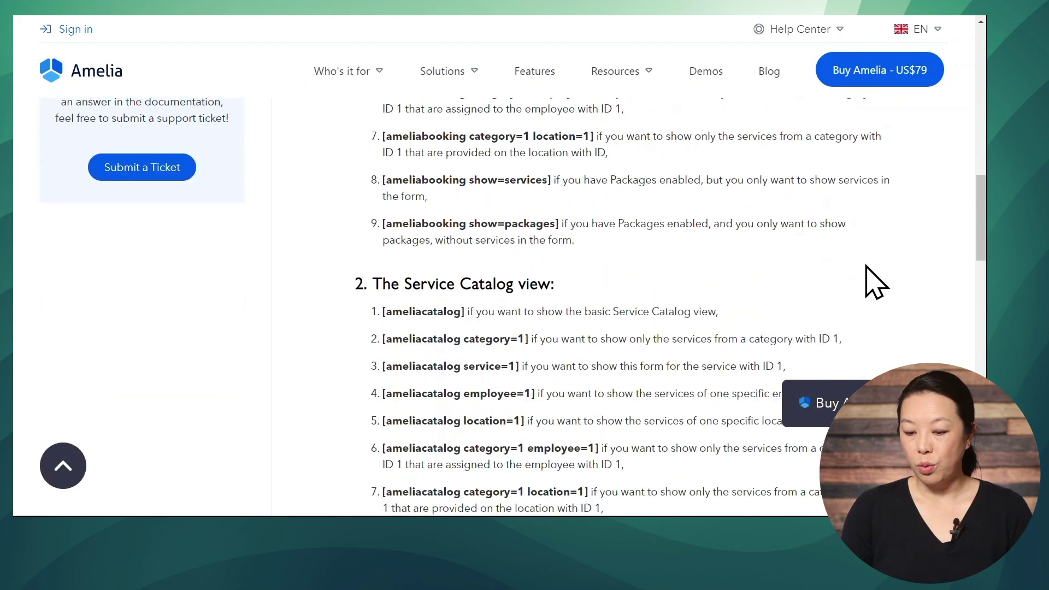
scroll(873, 281, down, 13)
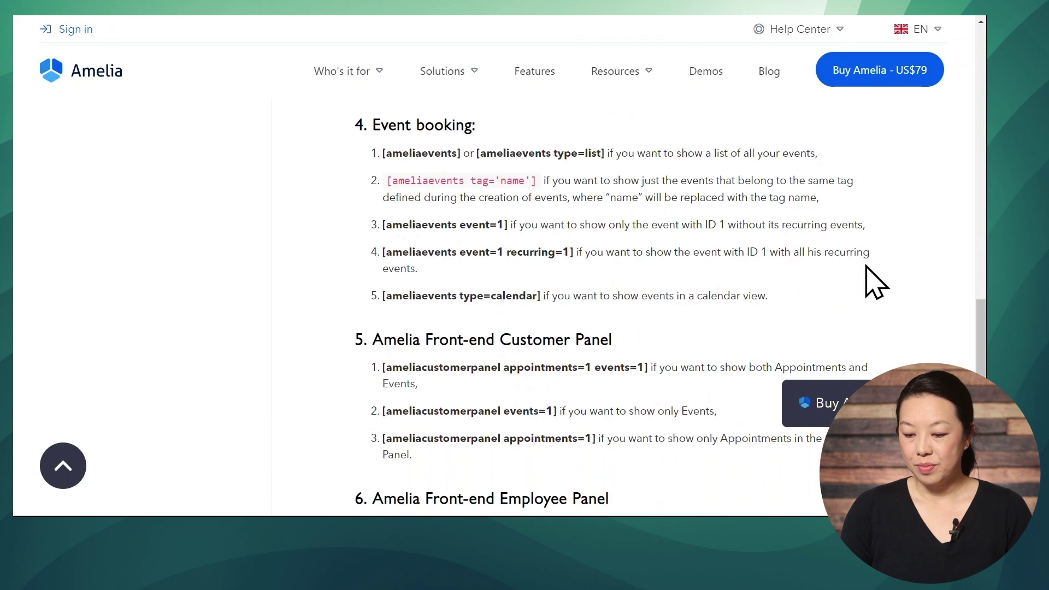
drag(541, 297, 381, 306)
right_click(401, 295)
click(428, 305)
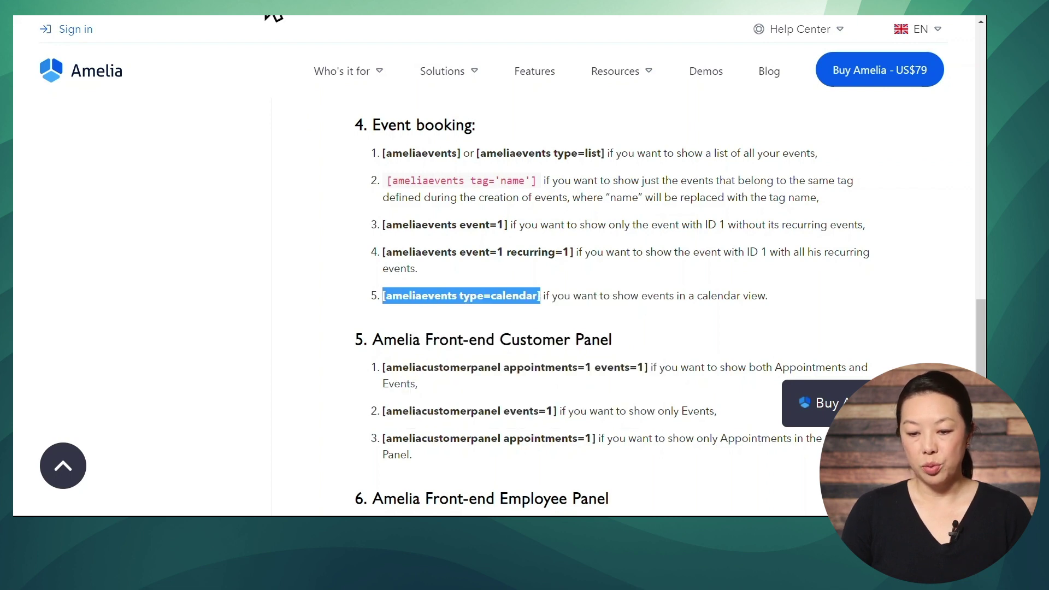
click(268, 16)
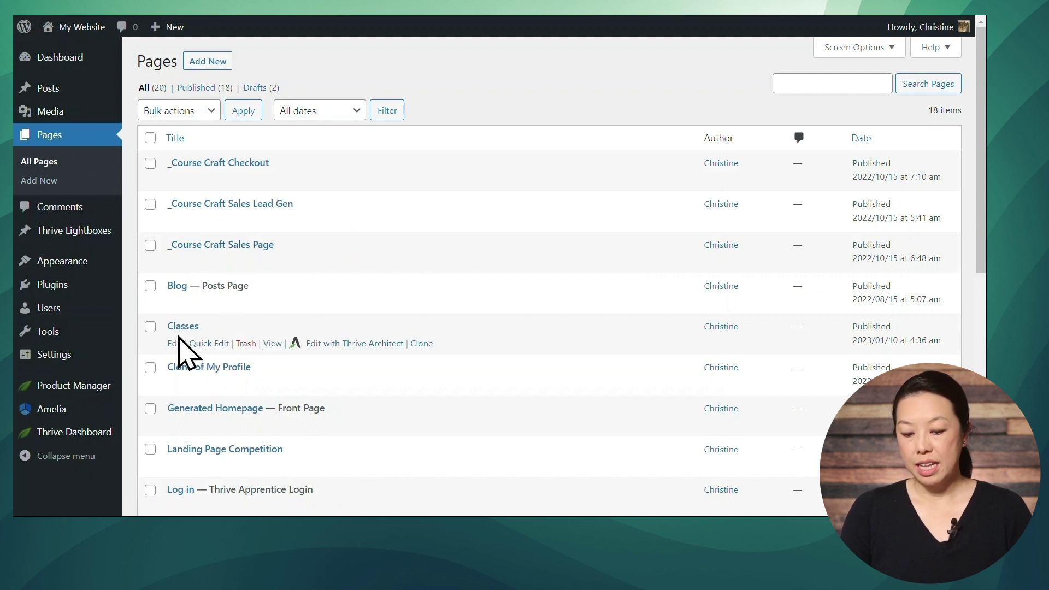
Open the Classes page in Thrive Architect and scroll to the register heading
click(342, 343)
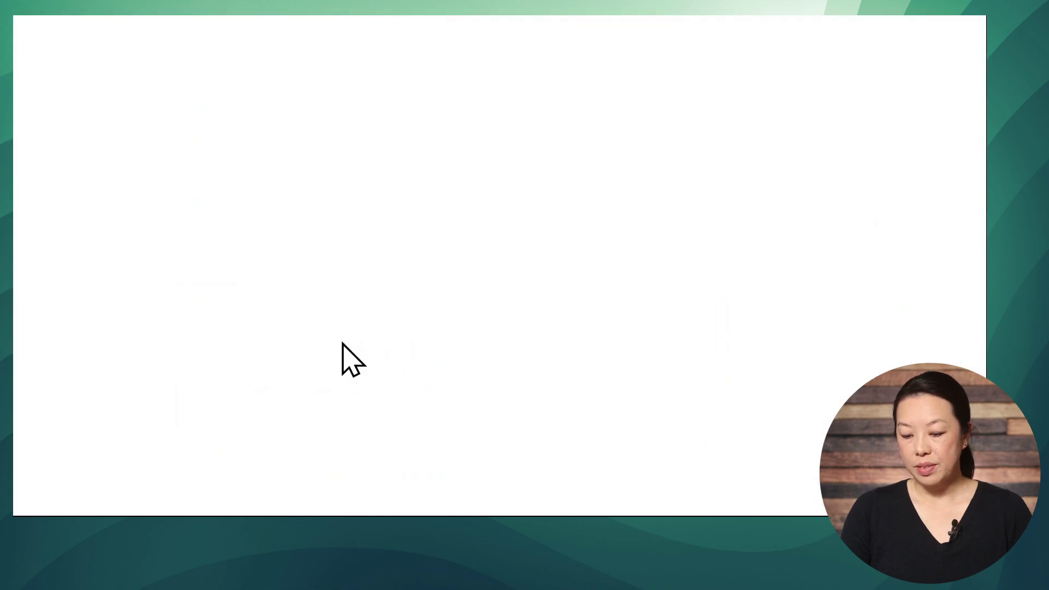
scroll(694, 246, down, 3)
scroll(691, 241, down, 15)
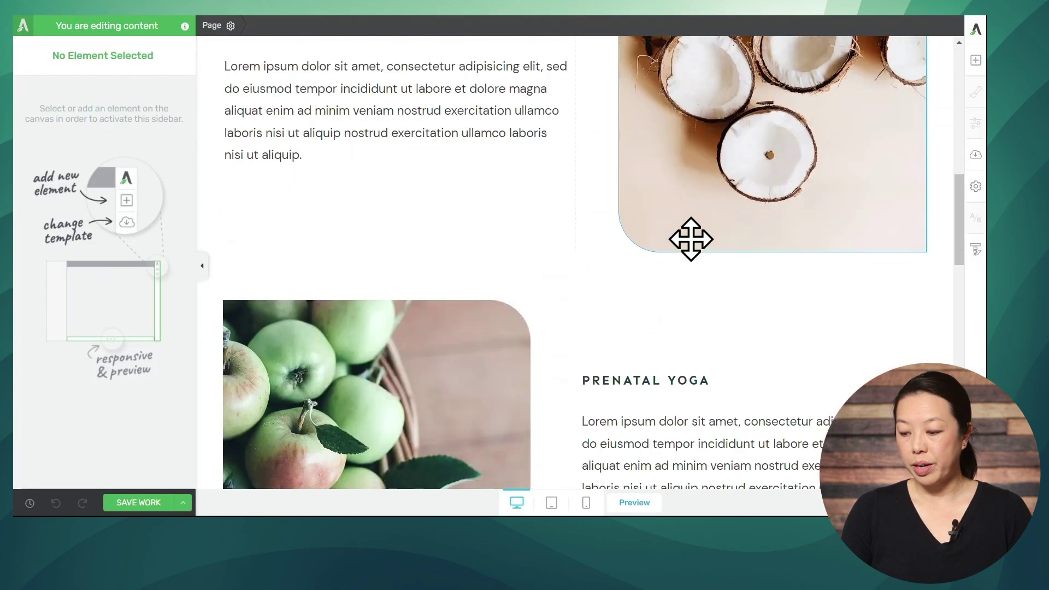
scroll(691, 243, down, 2)
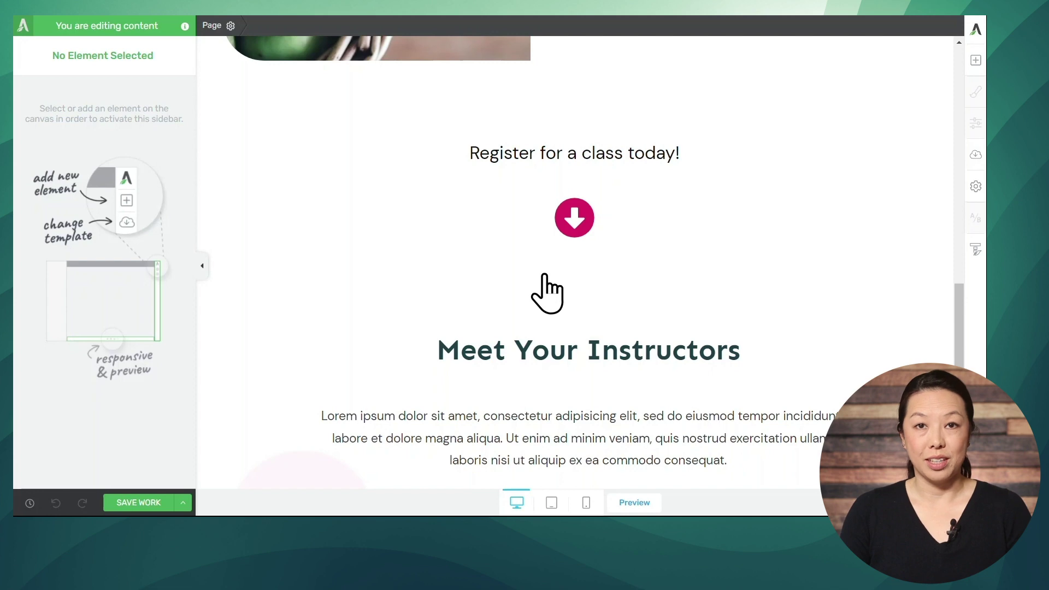
Add a Text element below 'Register for a class today!' containing the calendar shortcode, then save
click(975, 61)
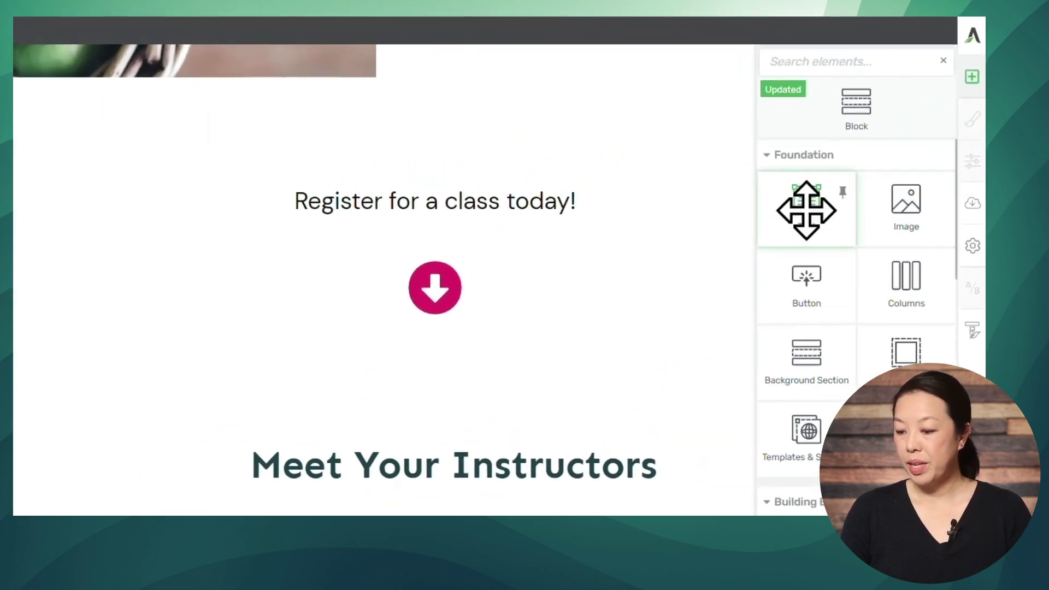
drag(806, 210, 580, 243)
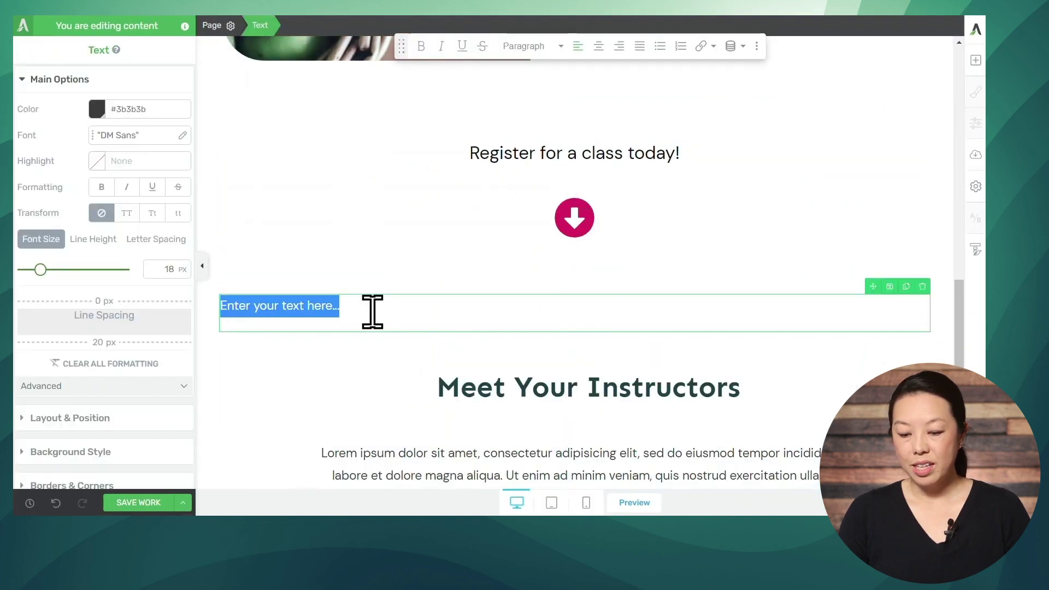
click(372, 309)
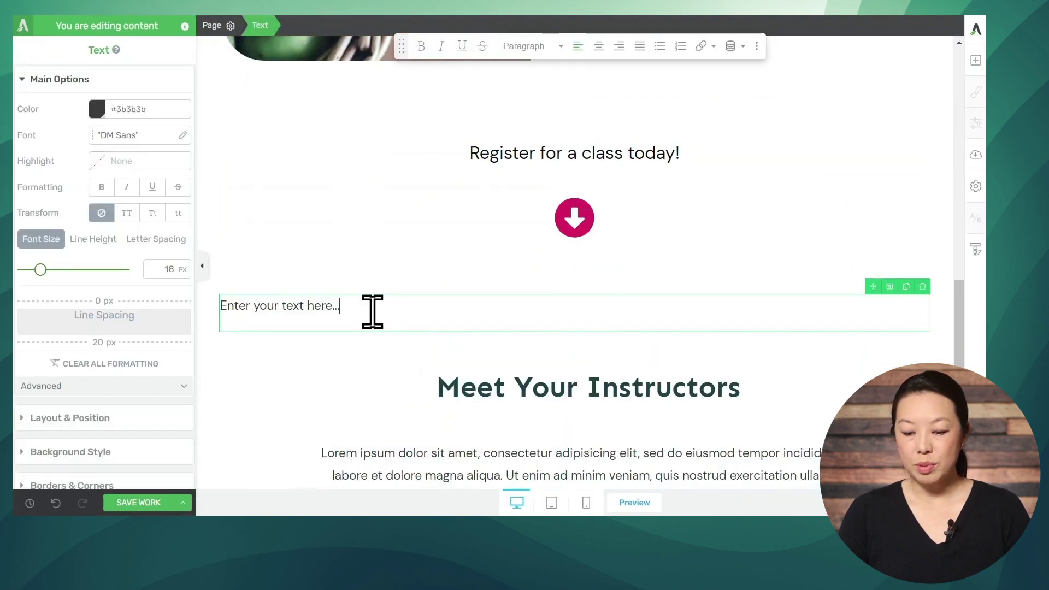
key(ctrl+a)
key(BackSpace)
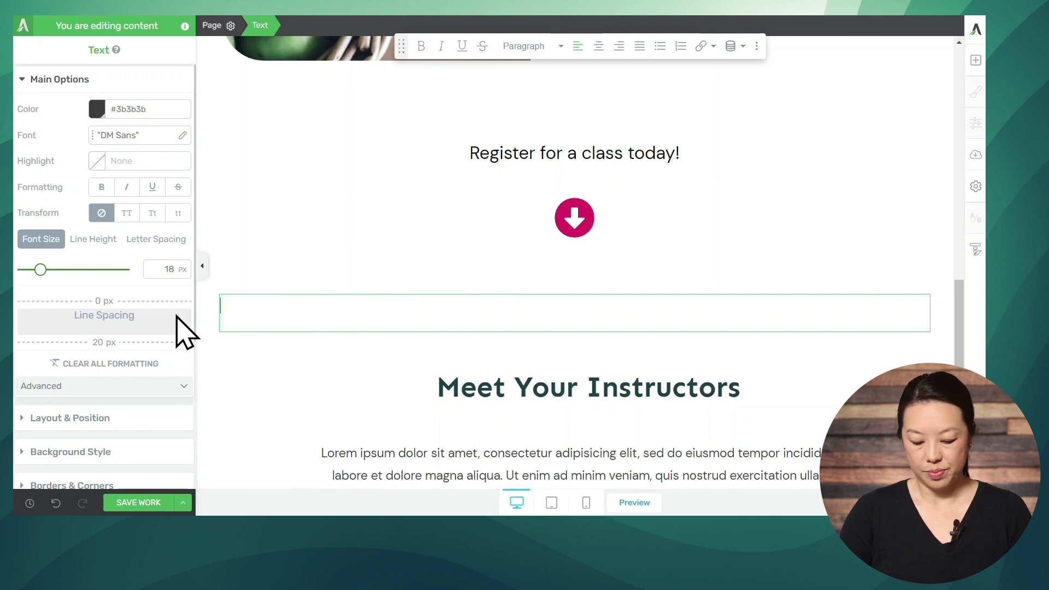
key(ctrl+v)
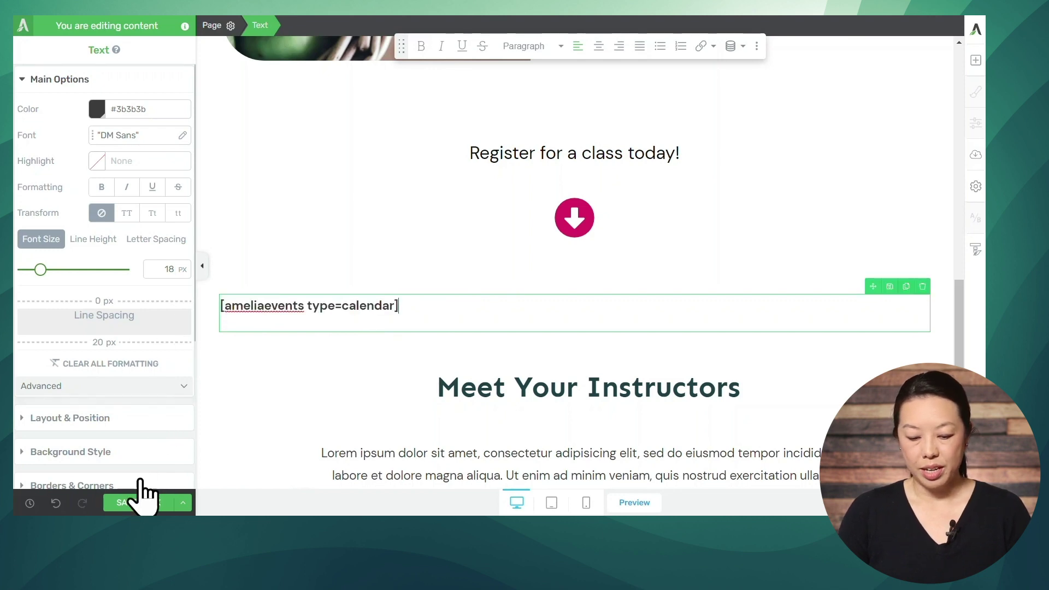
click(137, 502)
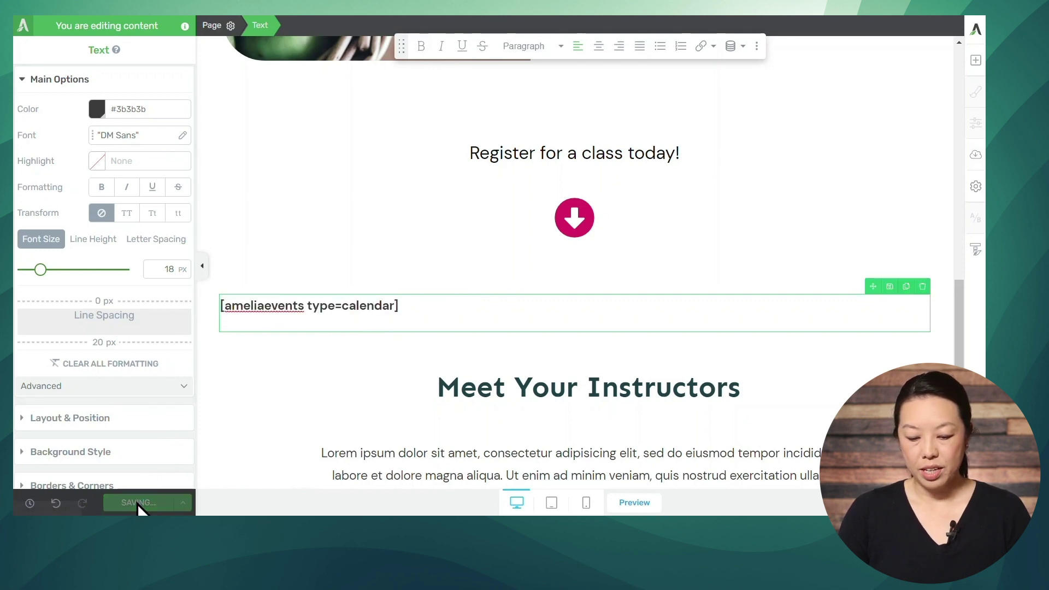
Preview the Classes page and browse its January 2023 events calendar
click(626, 507)
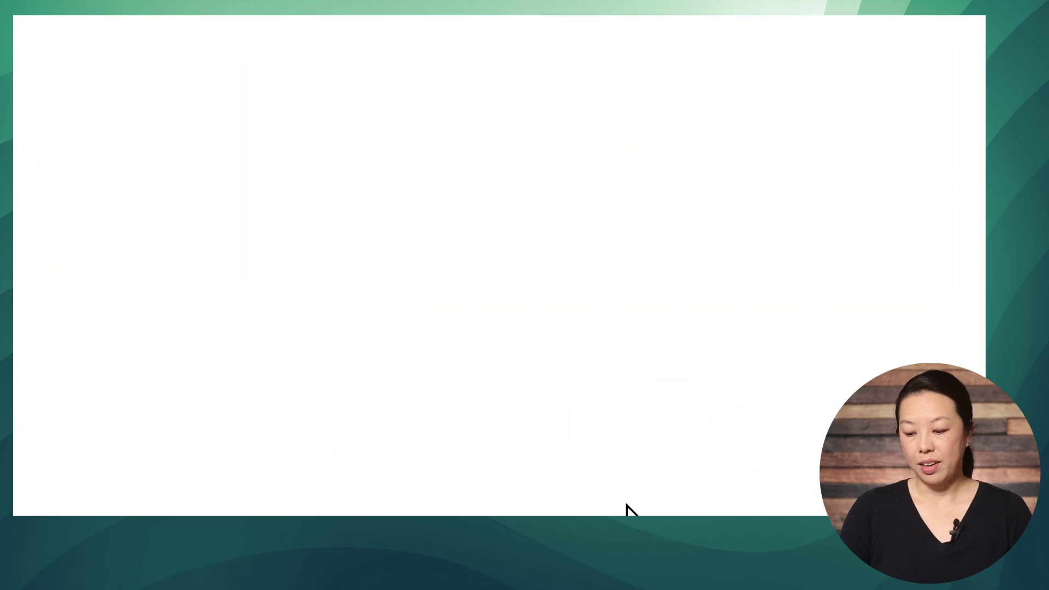
scroll(656, 417, down, 5)
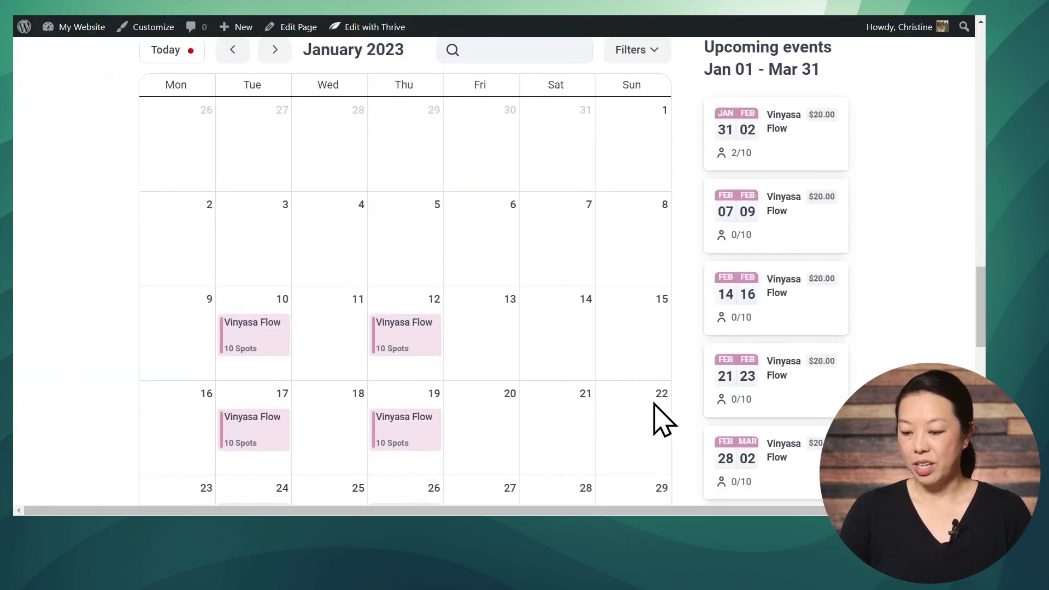
scroll(654, 404, down, 5)
scroll(654, 404, up, 5)
scroll(654, 403, up, 2)
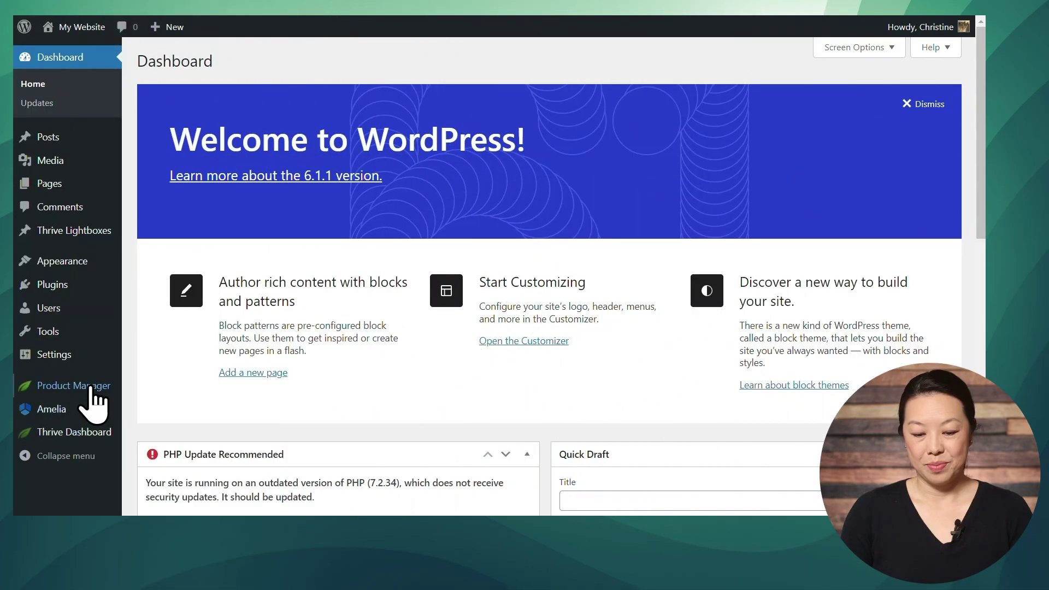
Create a Thrive Automator automation triggered by Amelia's Event Booking Created, set to always trigger
mouse_move(88, 434)
click(146, 436)
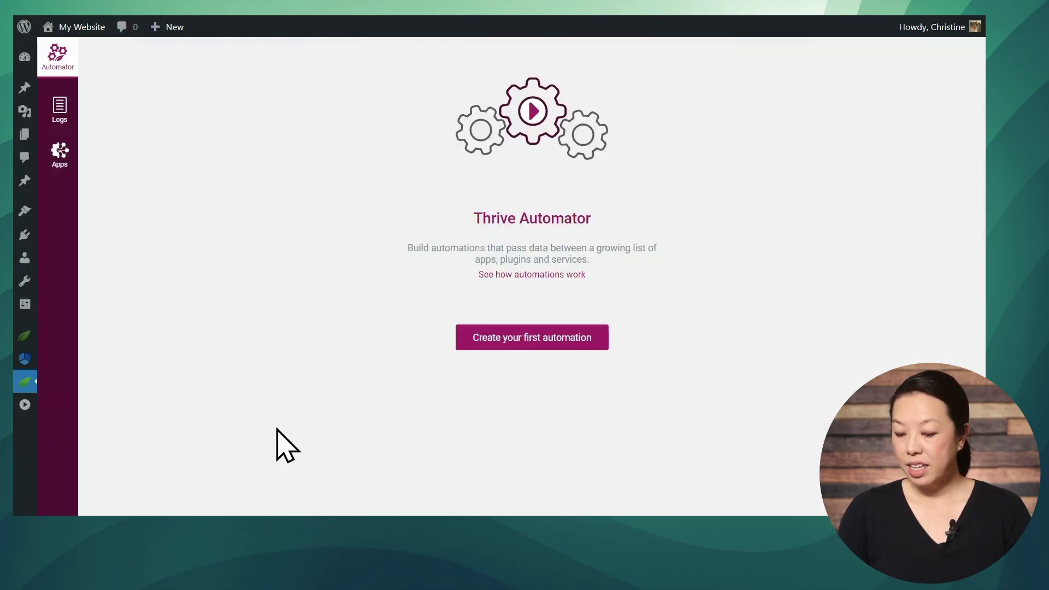
click(523, 345)
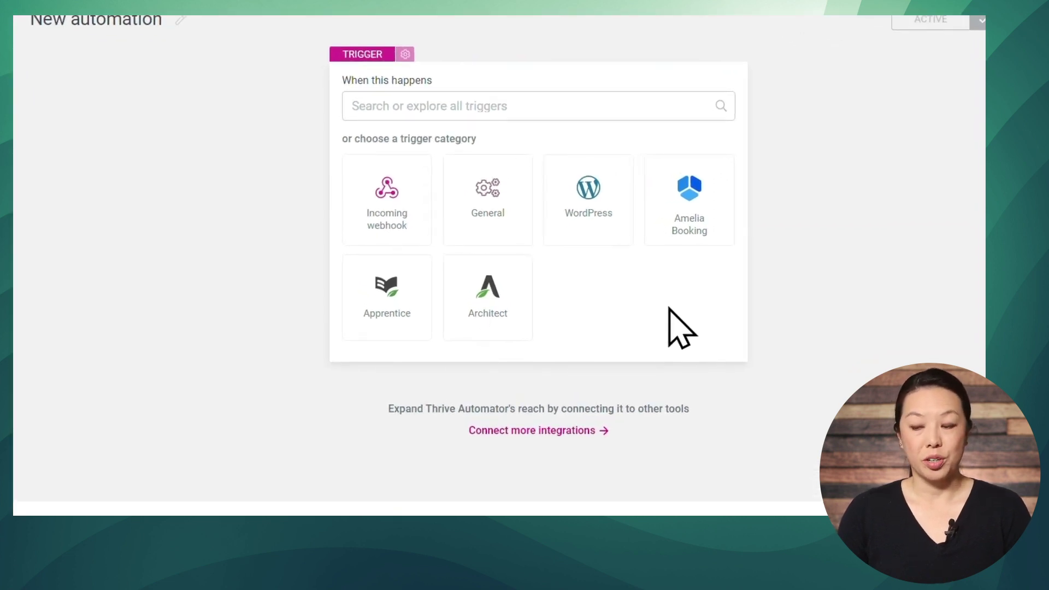
click(695, 232)
scroll(664, 240, down, 2)
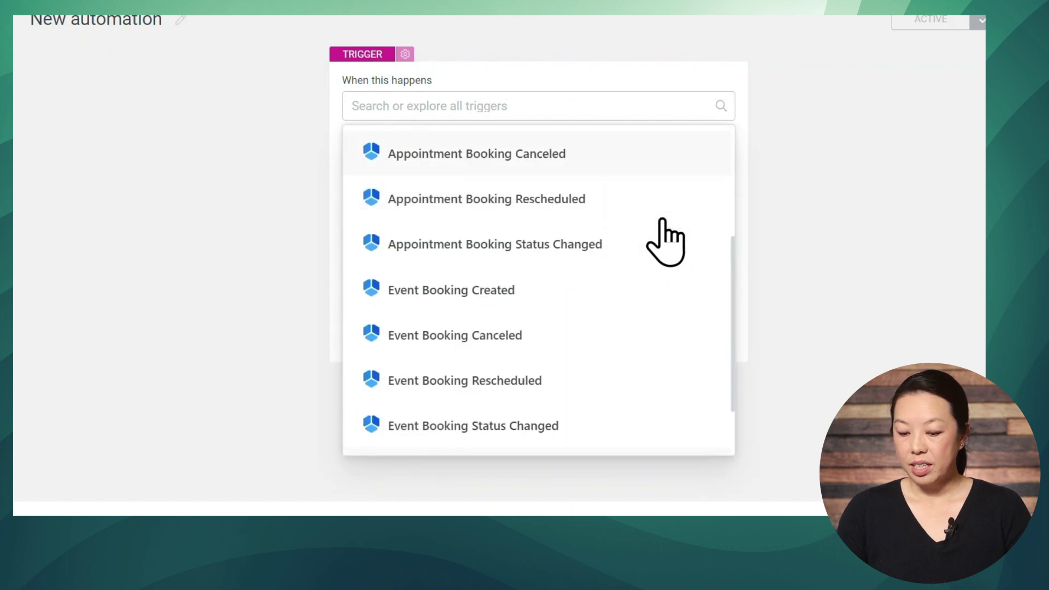
scroll(663, 240, down, 1)
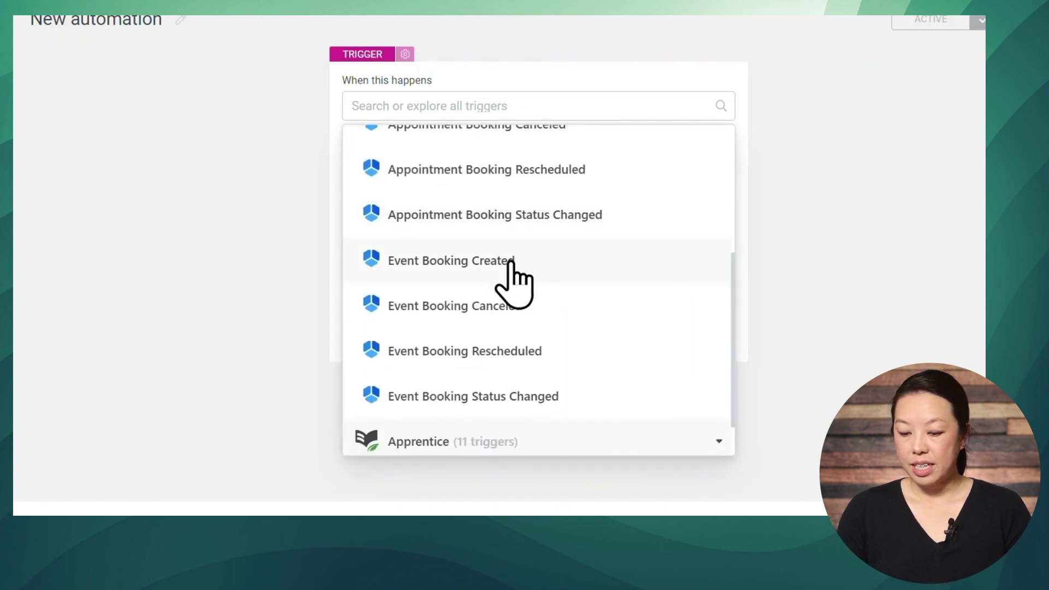
click(549, 265)
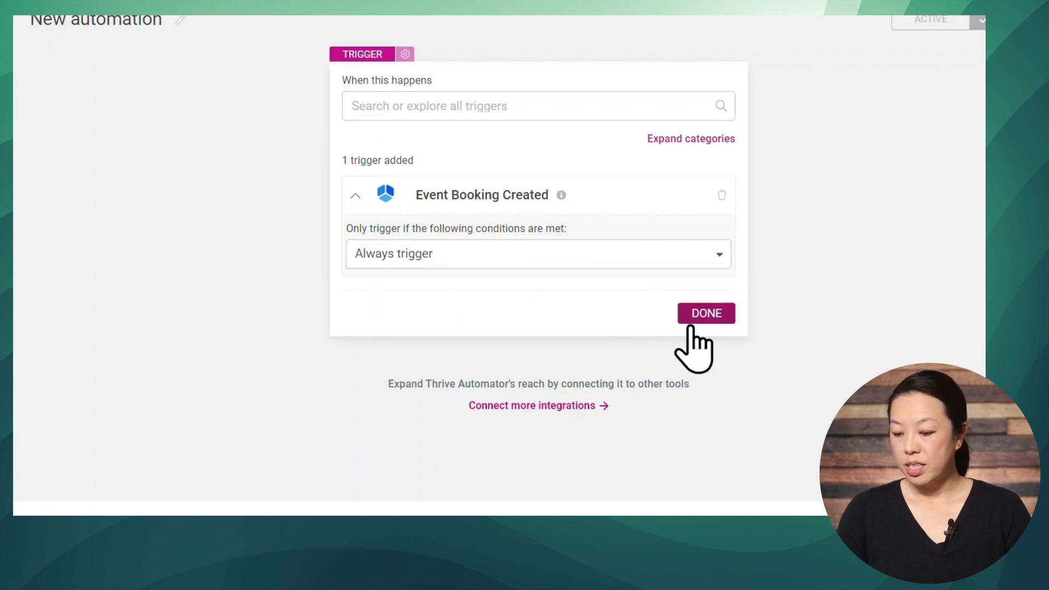
click(710, 318)
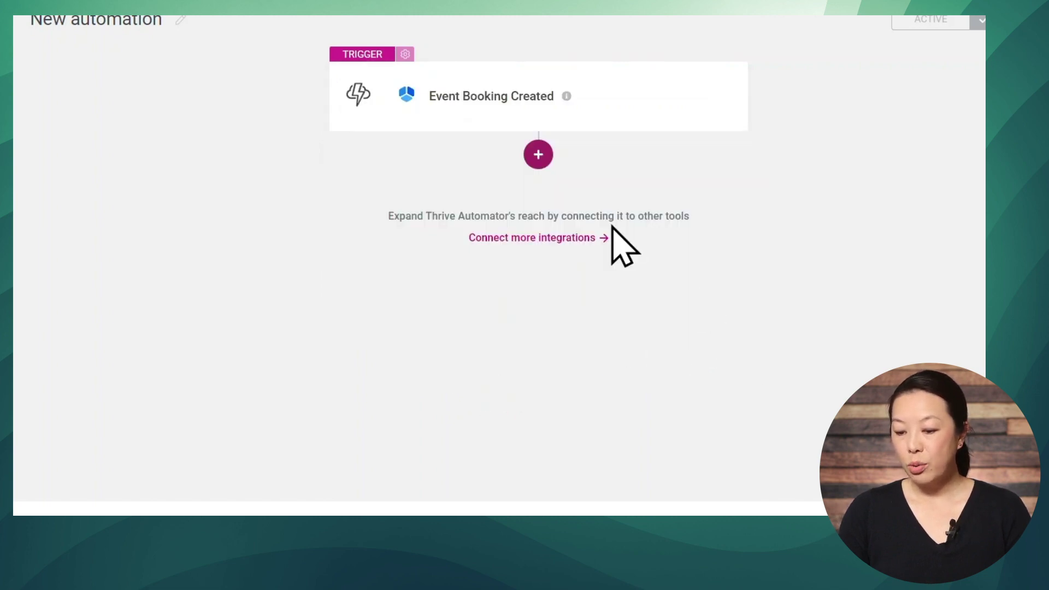
Add the 'Add user in autoresponder' email action after the trigger
click(539, 154)
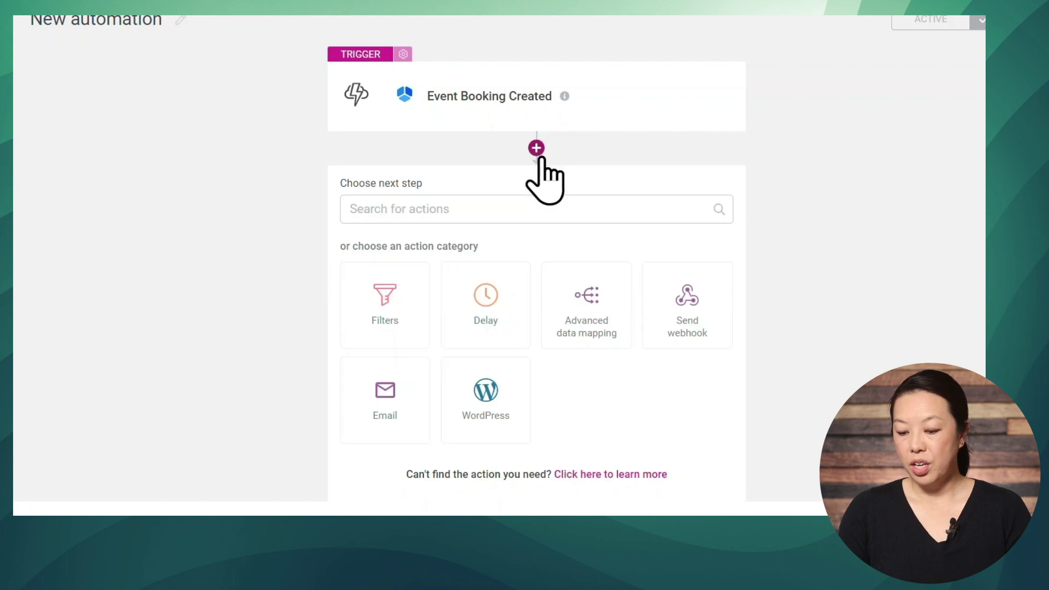
scroll(573, 401, down, 1)
click(400, 358)
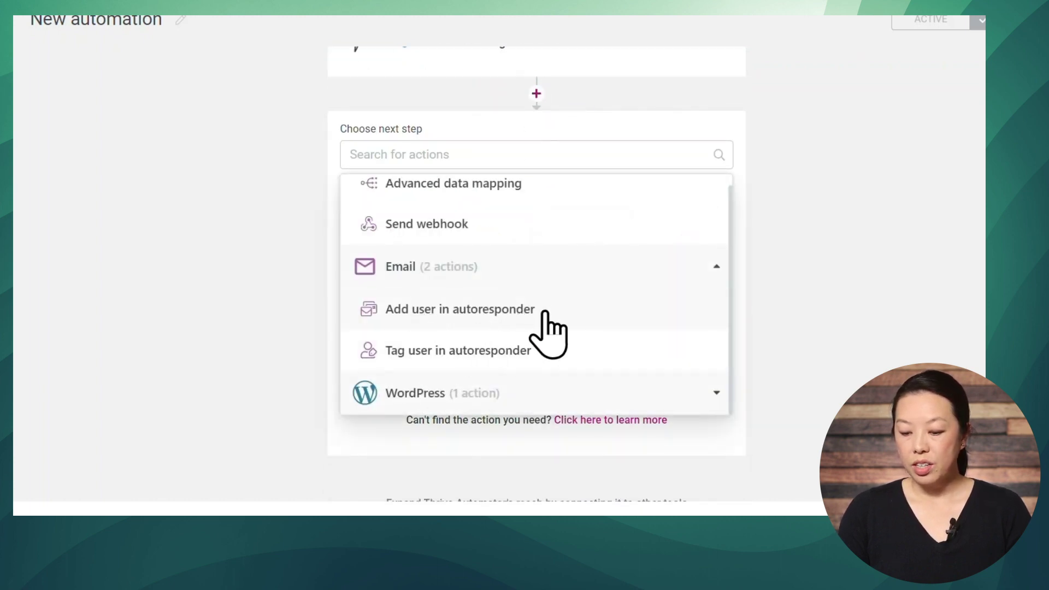
click(546, 311)
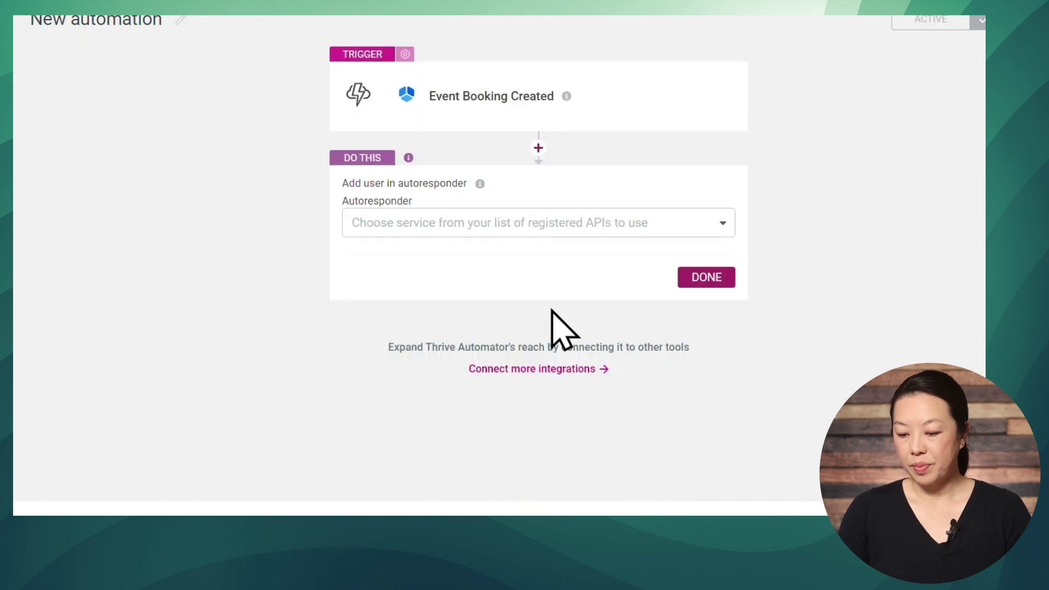
Set the action to Mailchimp with the Thrive Themes list and expand field mapping
click(676, 222)
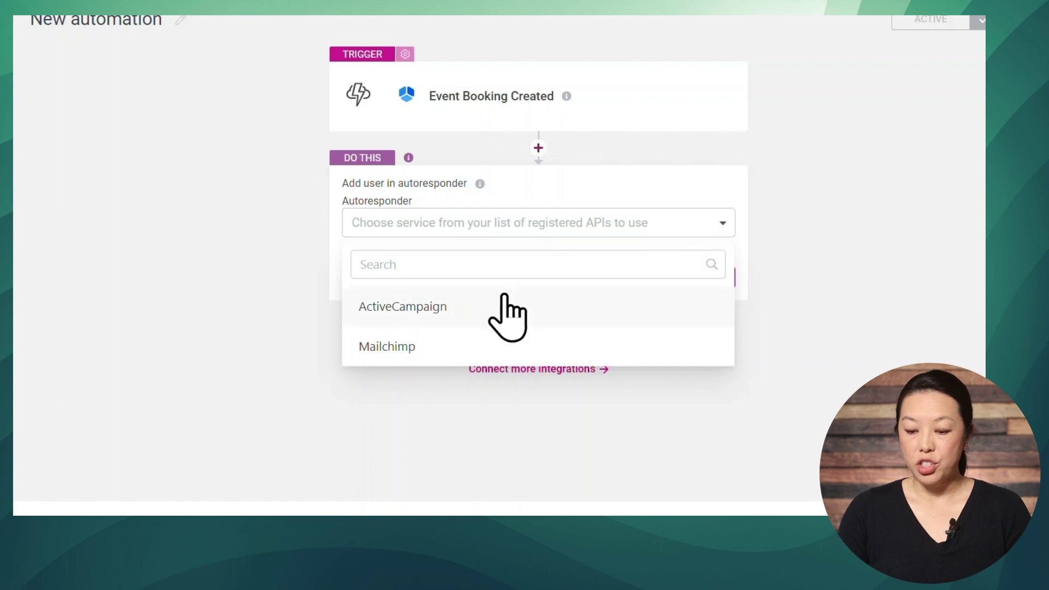
click(443, 349)
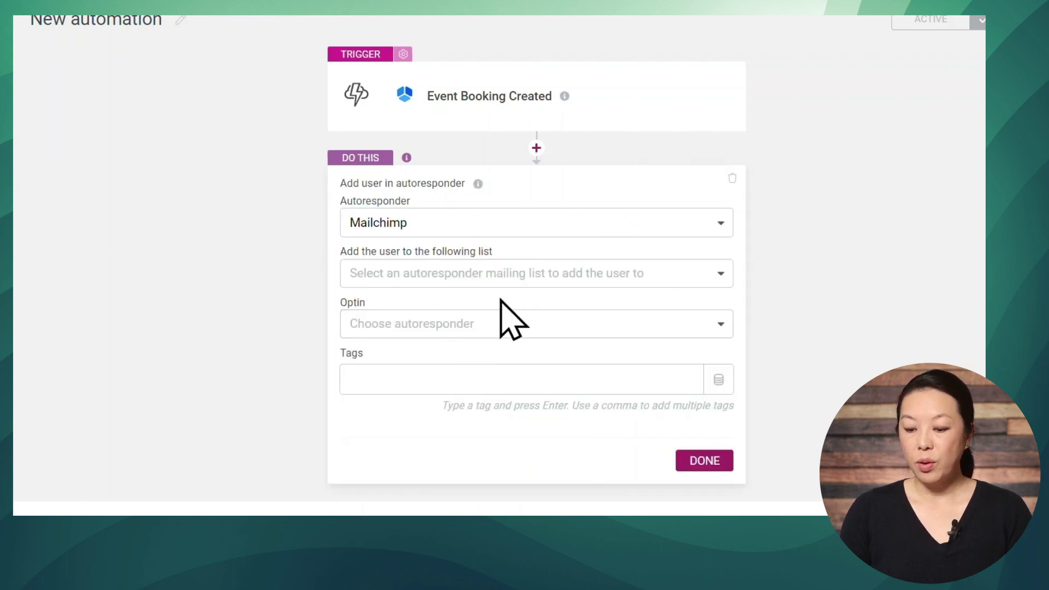
click(512, 279)
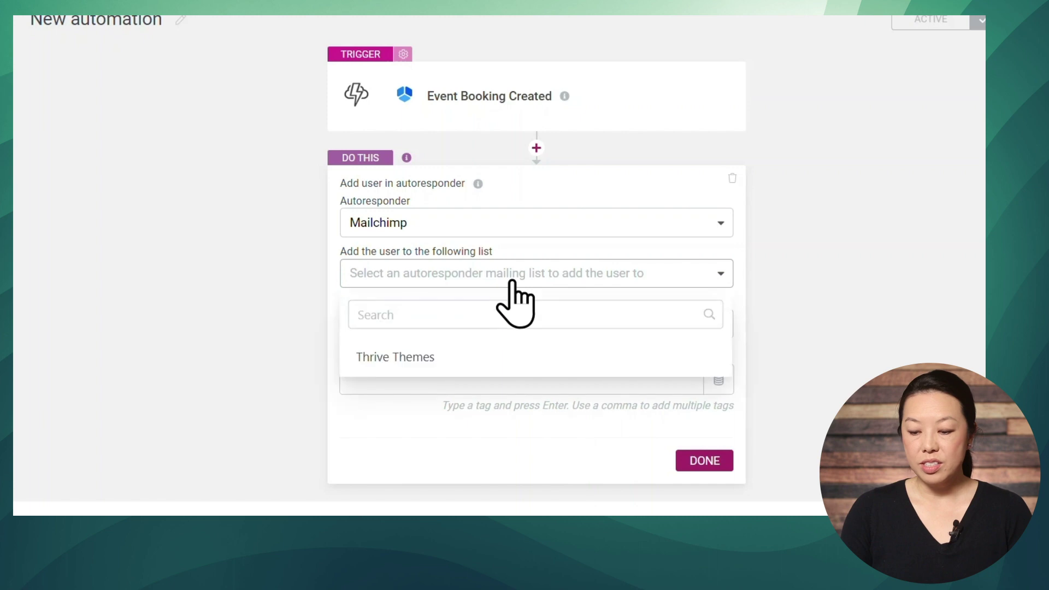
click(429, 361)
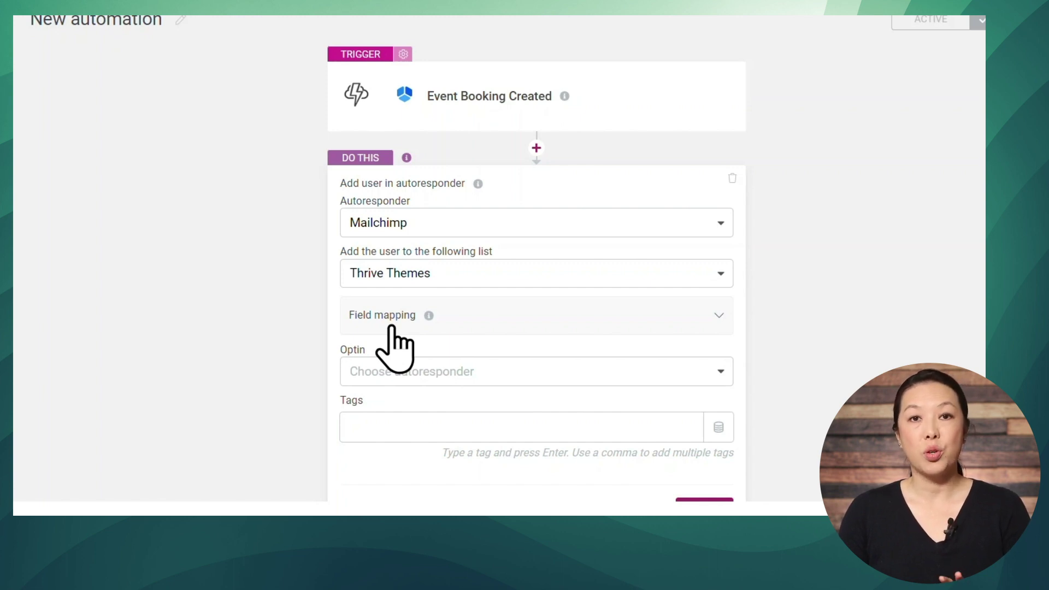
click(485, 323)
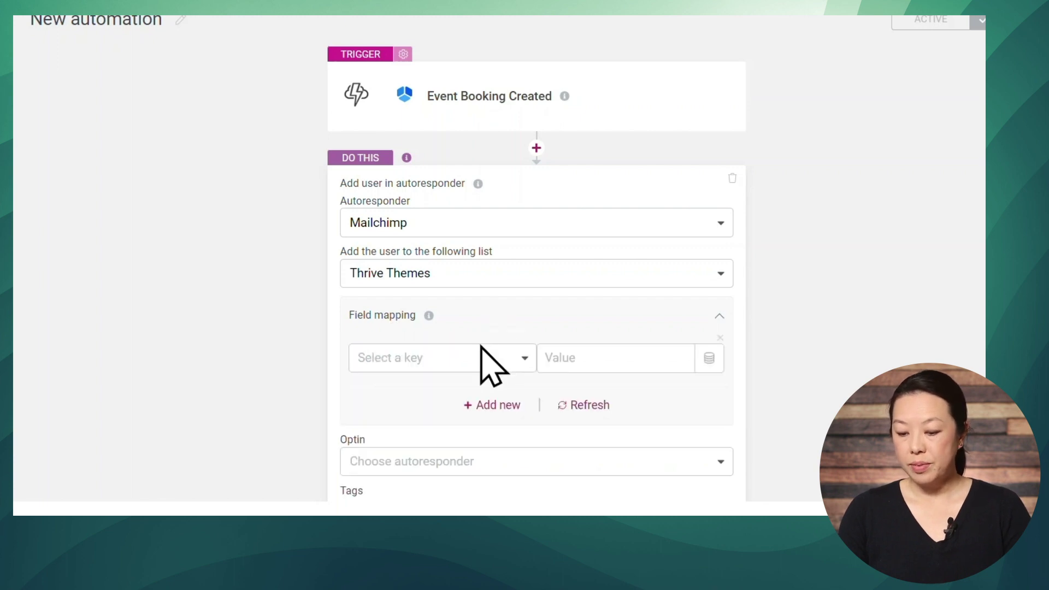
Map Mailchimp's First Name field to the Amelia Customer First Name dynamic data
click(437, 363)
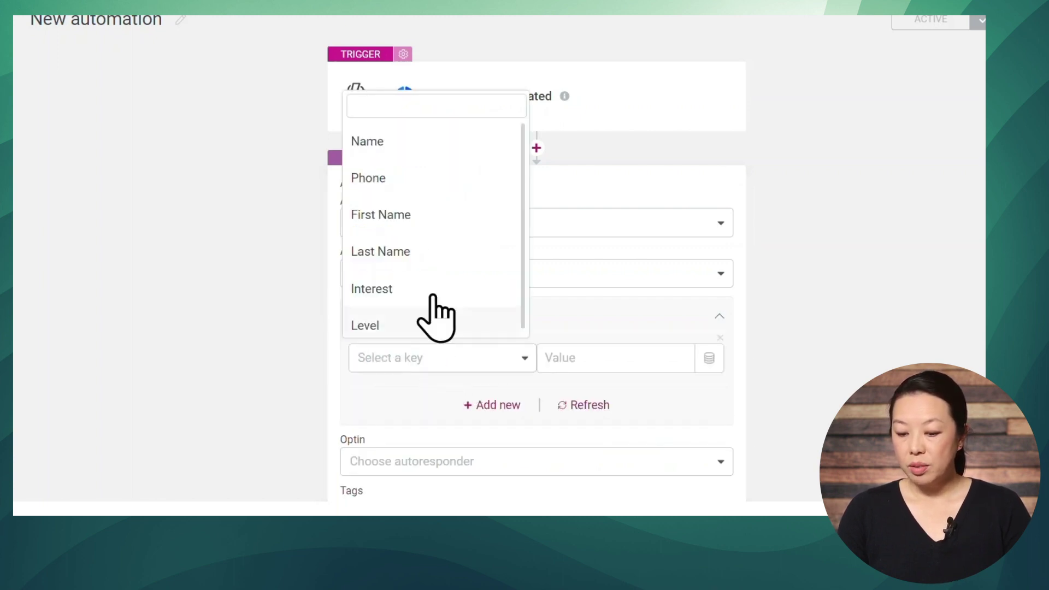
click(434, 238)
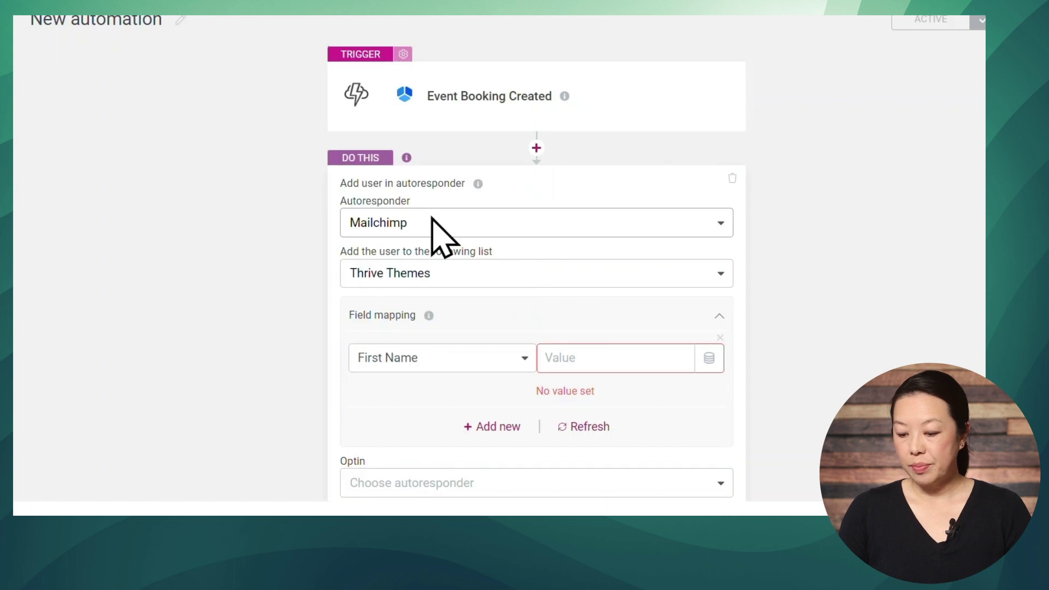
click(708, 361)
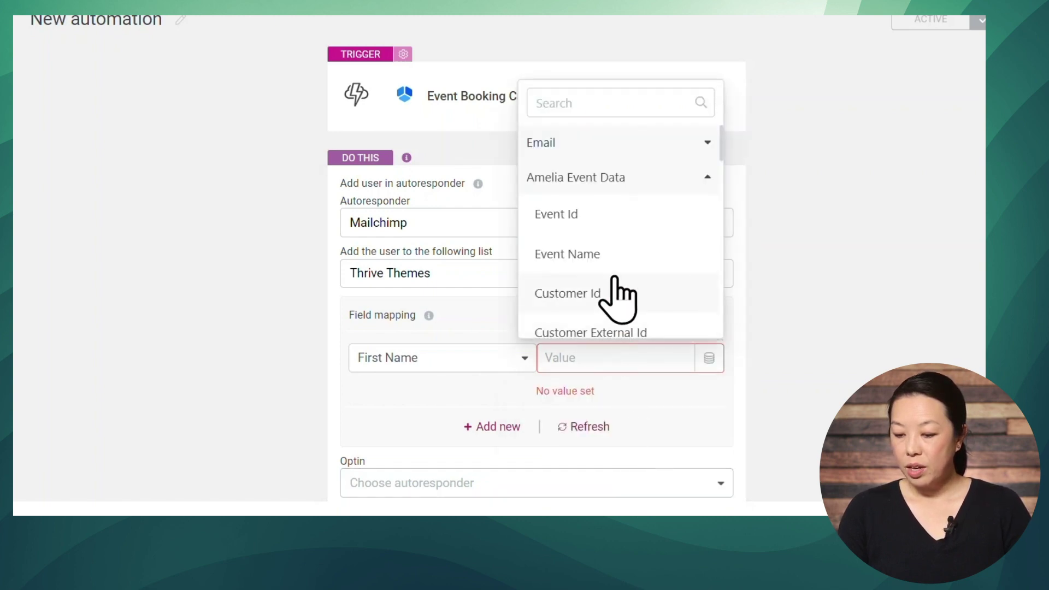
scroll(615, 277, down, 1)
scroll(614, 277, down, 2)
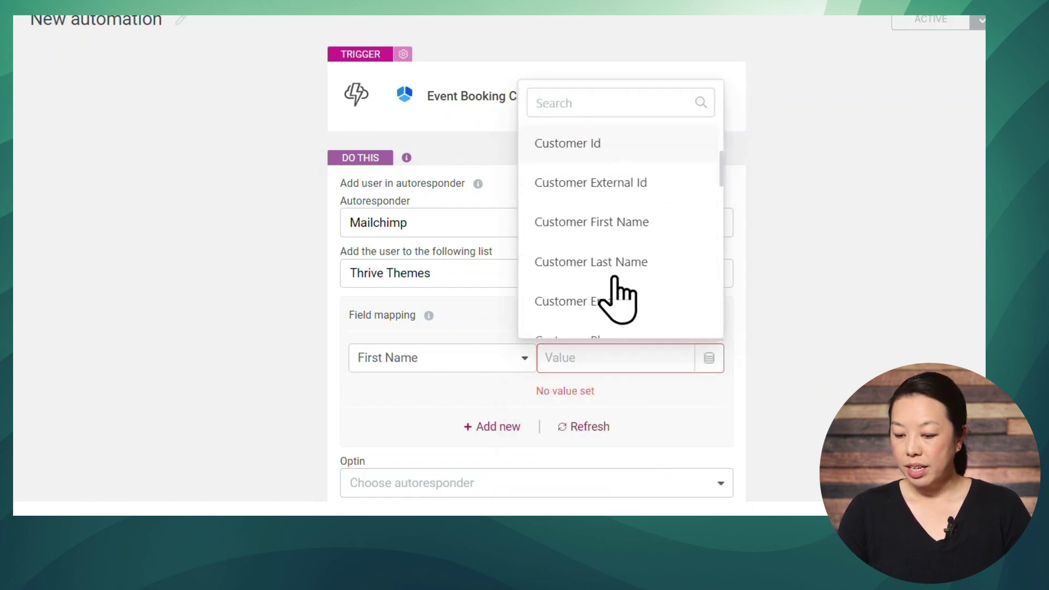
click(628, 209)
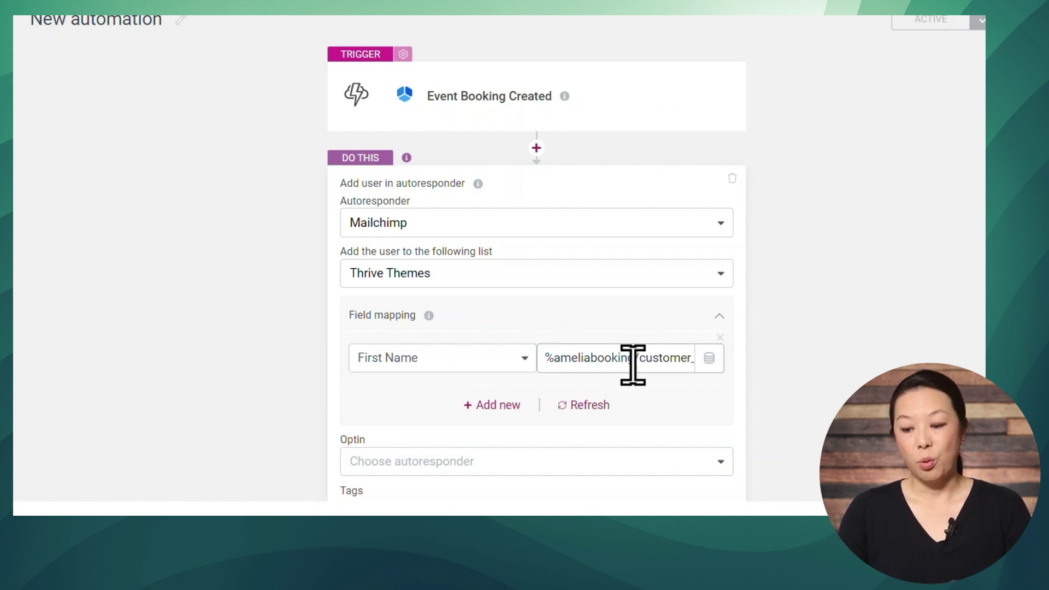
Add a second mapping linking Last Name to the Amelia Customer Last Name
click(484, 405)
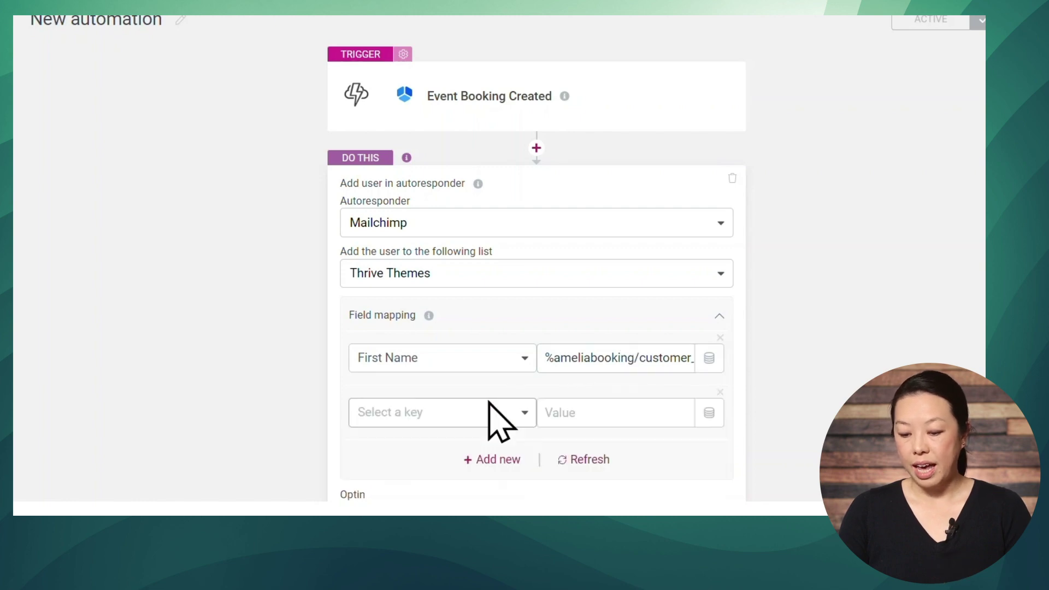
click(470, 414)
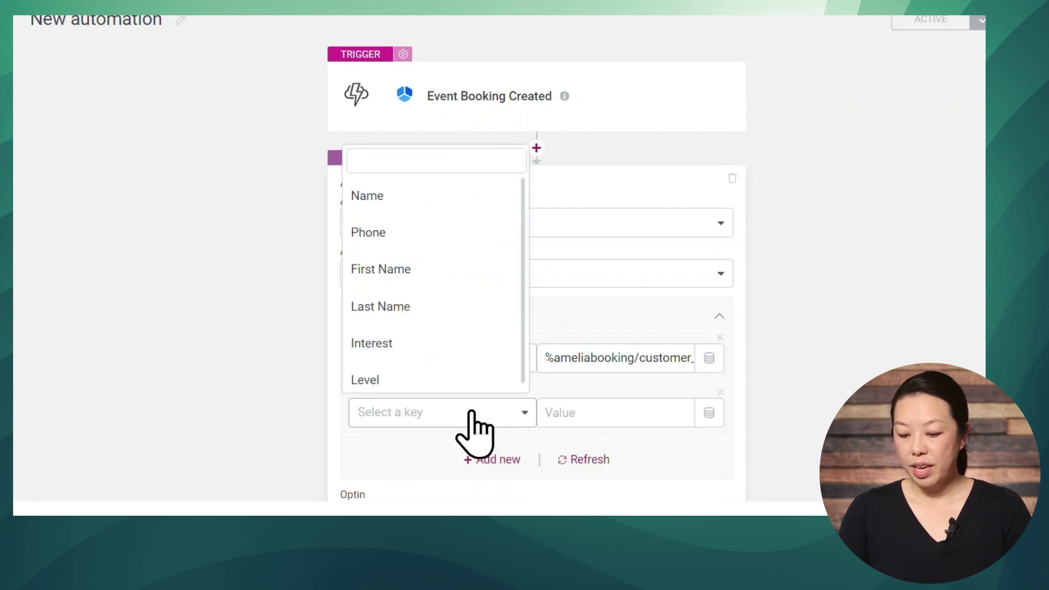
click(427, 315)
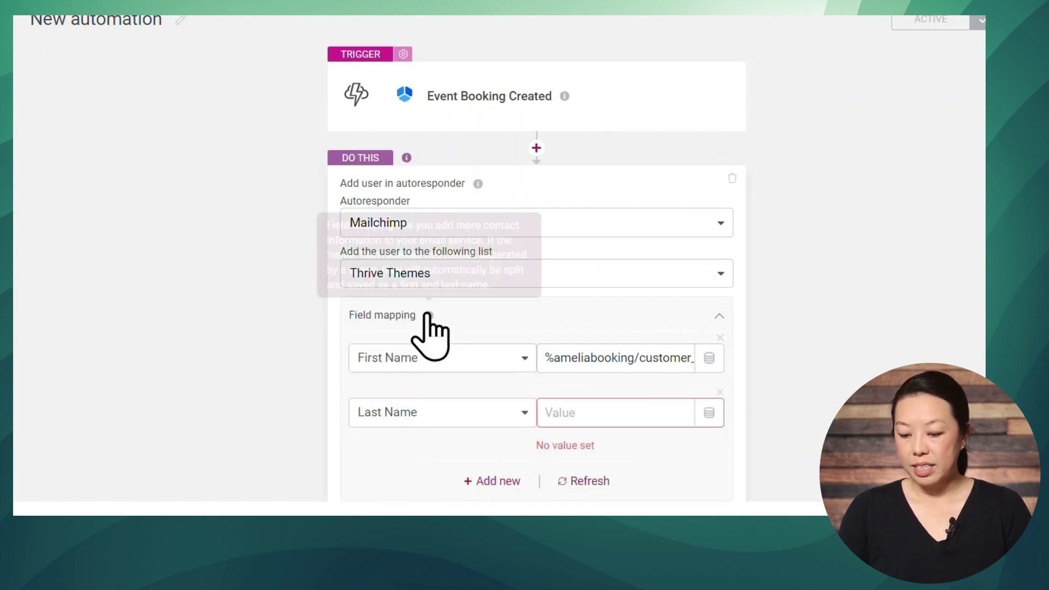
click(709, 414)
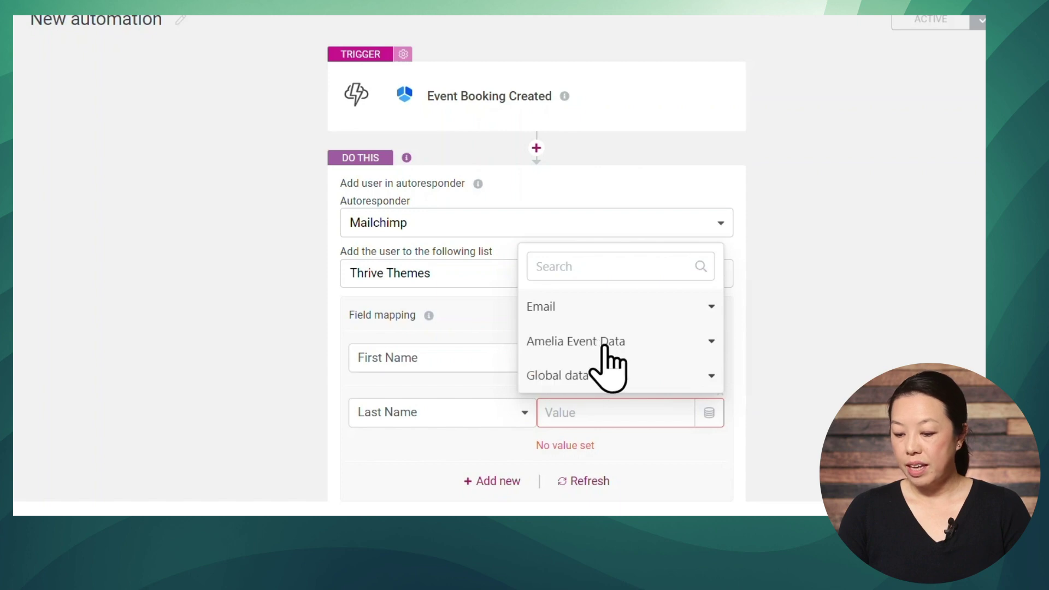
click(603, 343)
scroll(639, 317, down, 3)
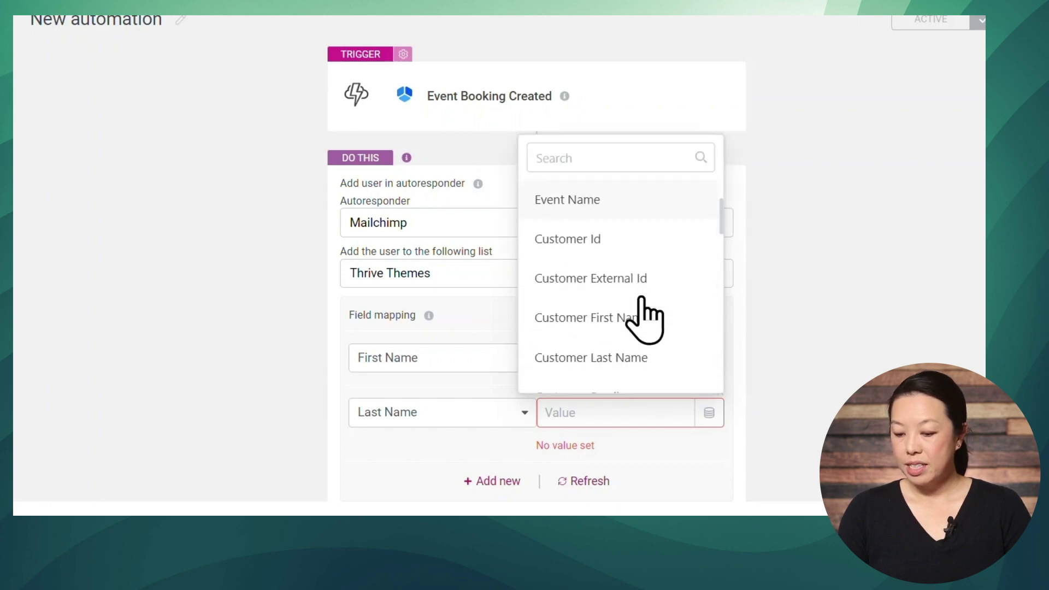
click(578, 304)
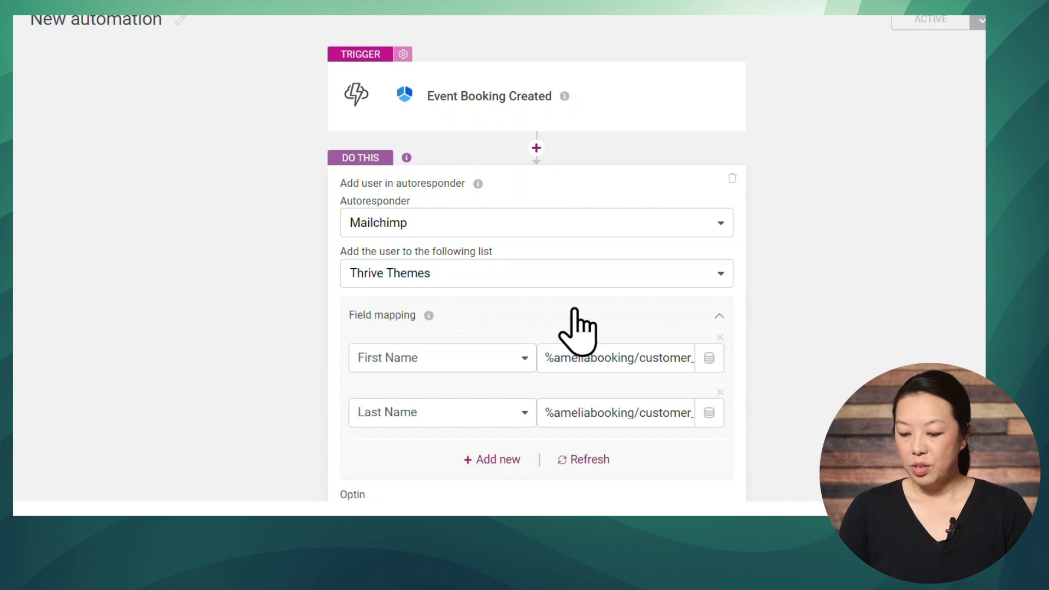
scroll(576, 322, down, 4)
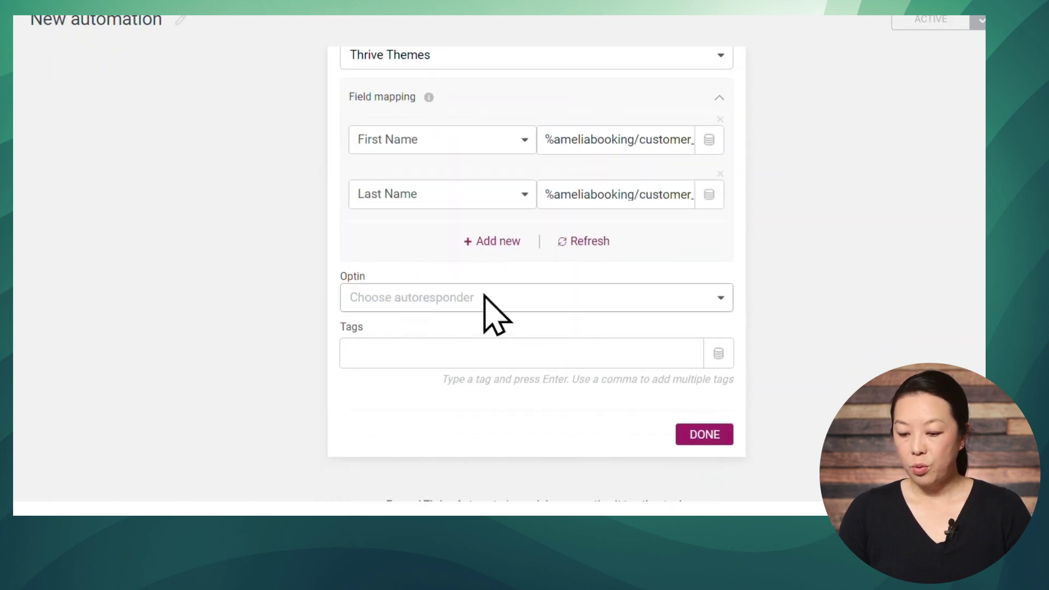
Set the Mailchimp action to Single optin with the 'yoga' tag and finish it
click(484, 299)
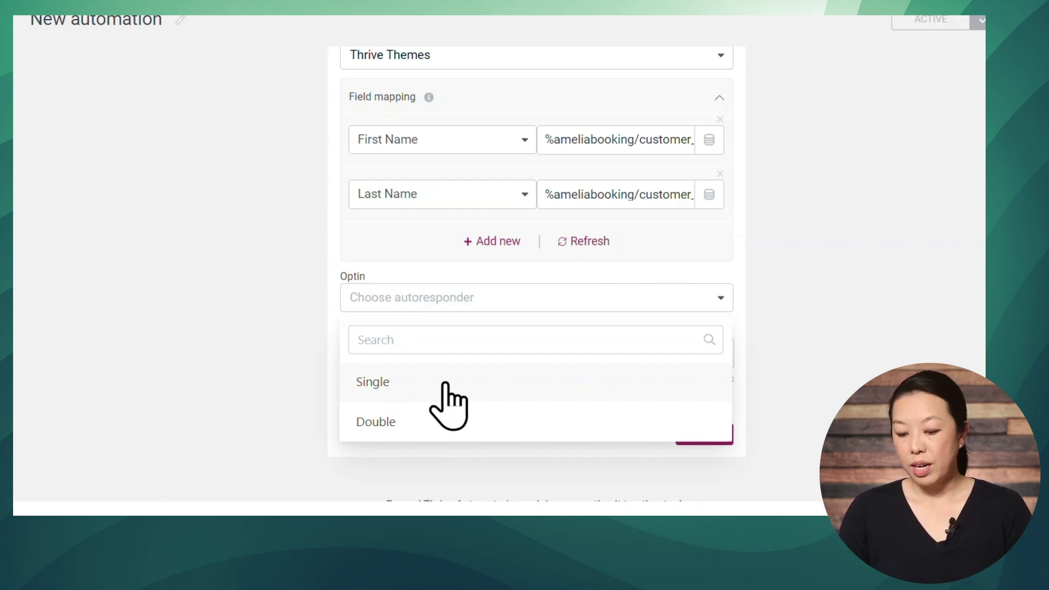
click(446, 389)
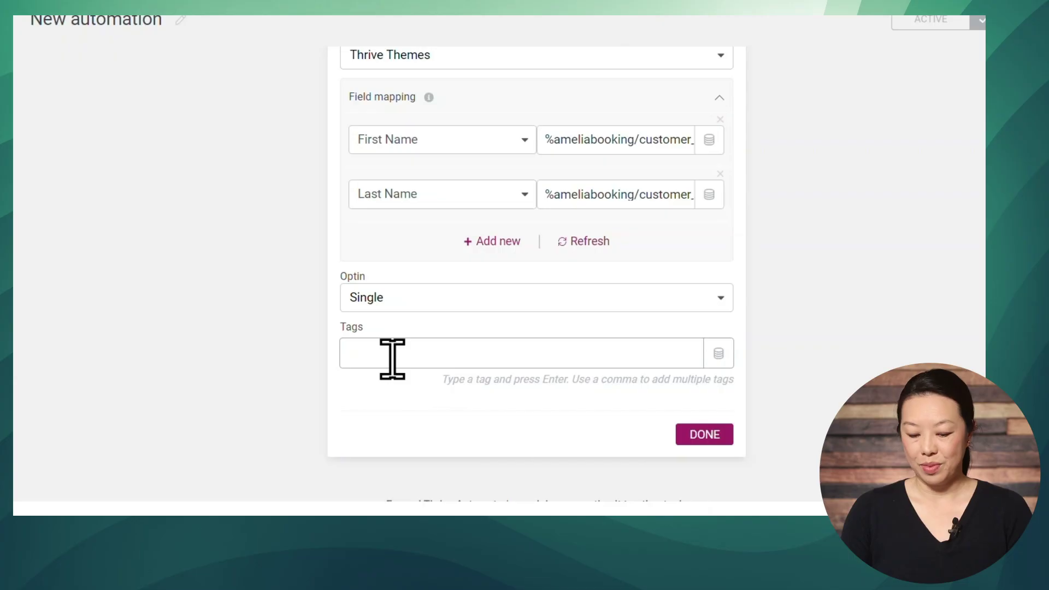
key(Return)
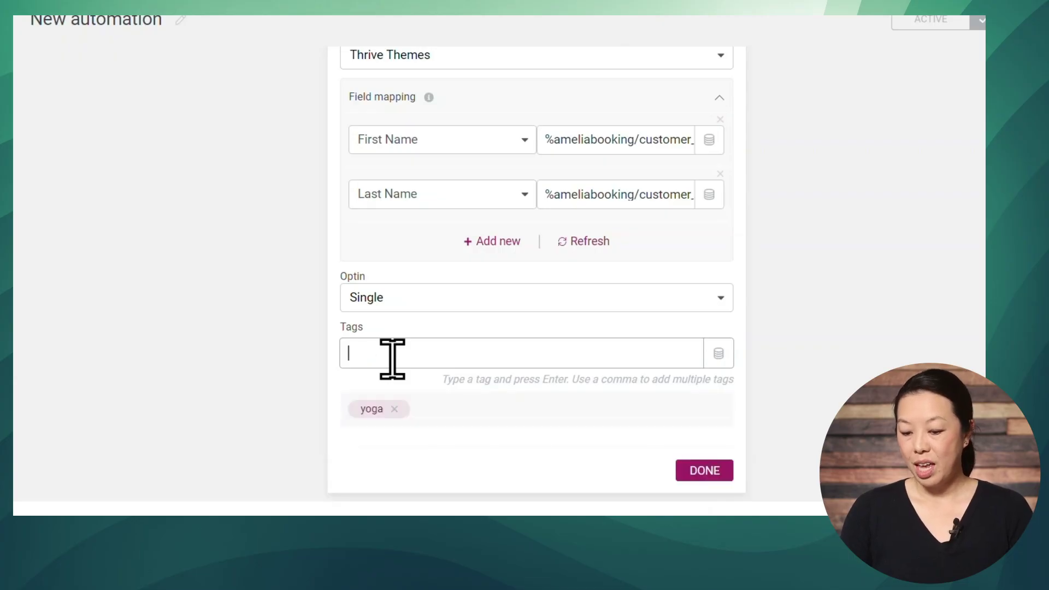
click(697, 473)
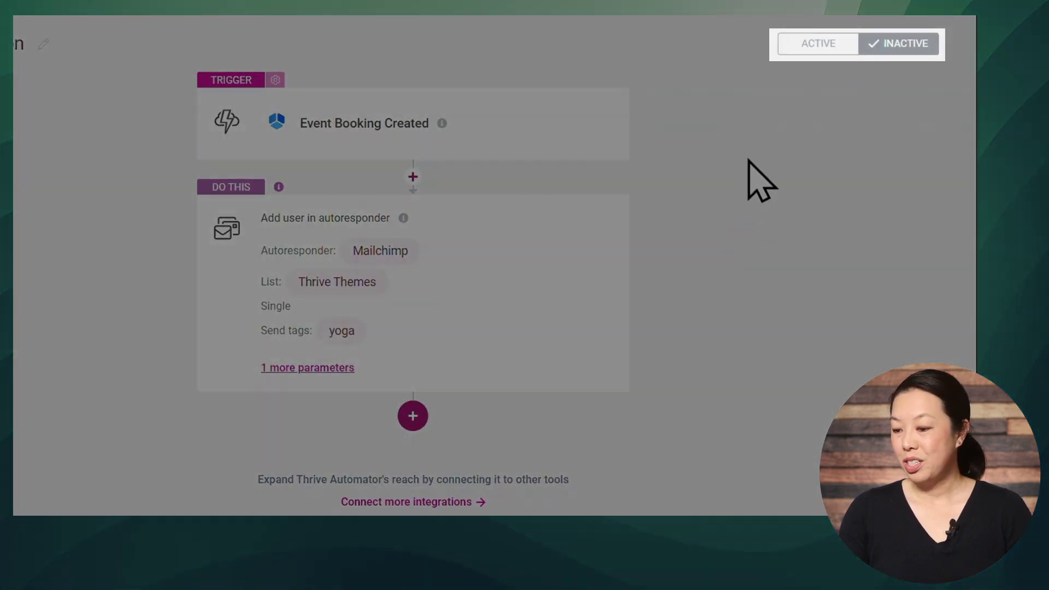
Switch the automation to Active and save and finish it
click(807, 49)
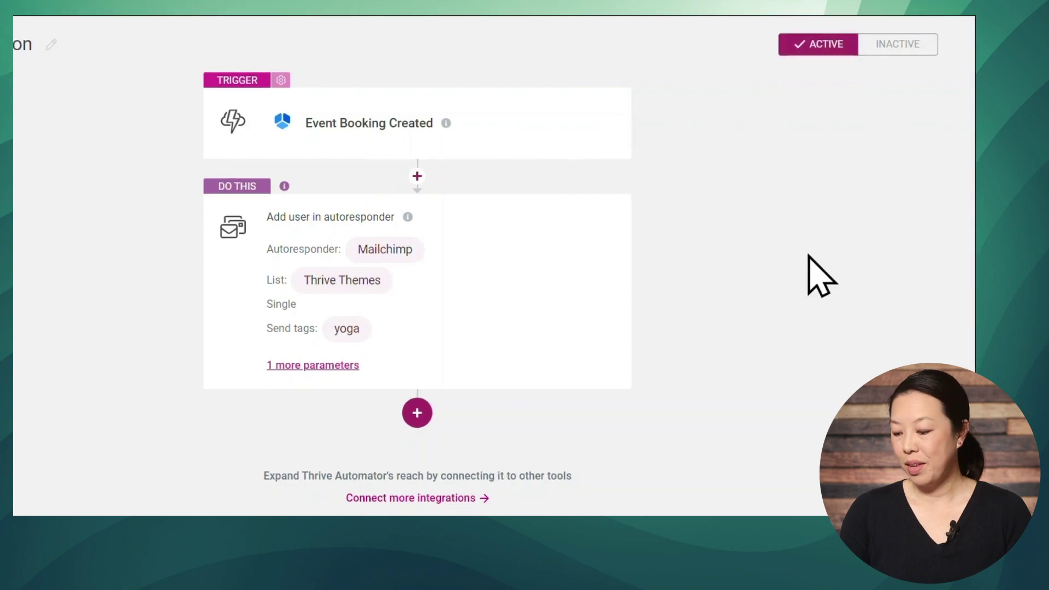
click(876, 471)
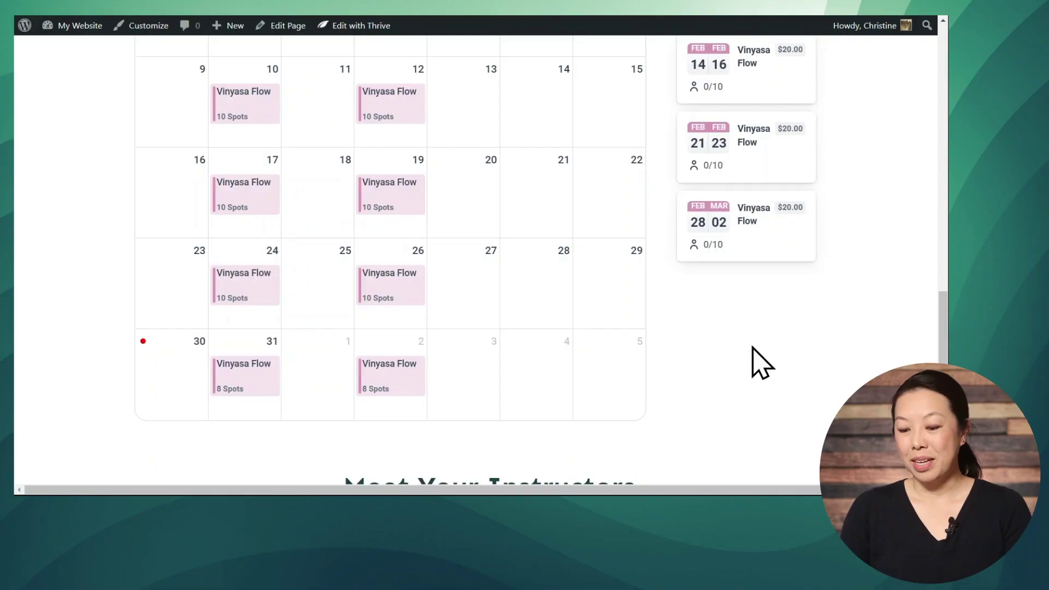
Make a test booking of a Vinyasa Flow event, then reload Mailchimp's All contacts page
click(390, 387)
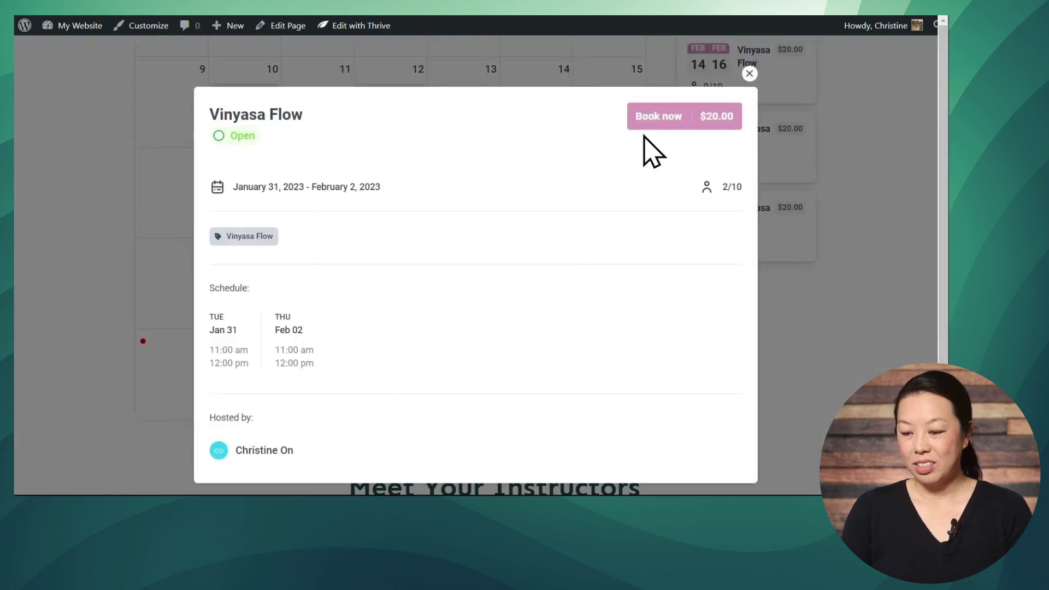
click(664, 117)
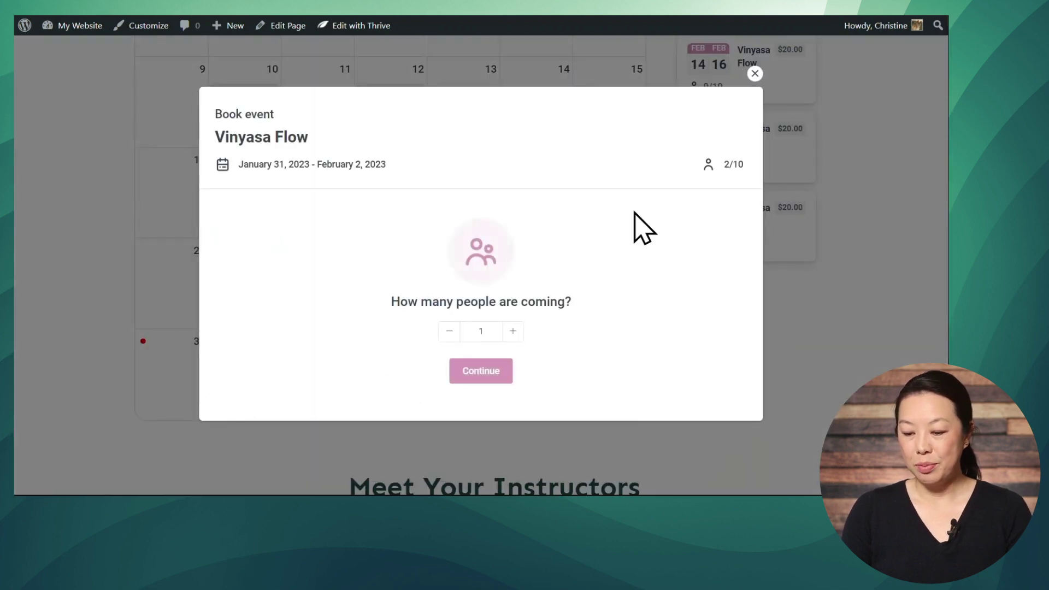
click(473, 370)
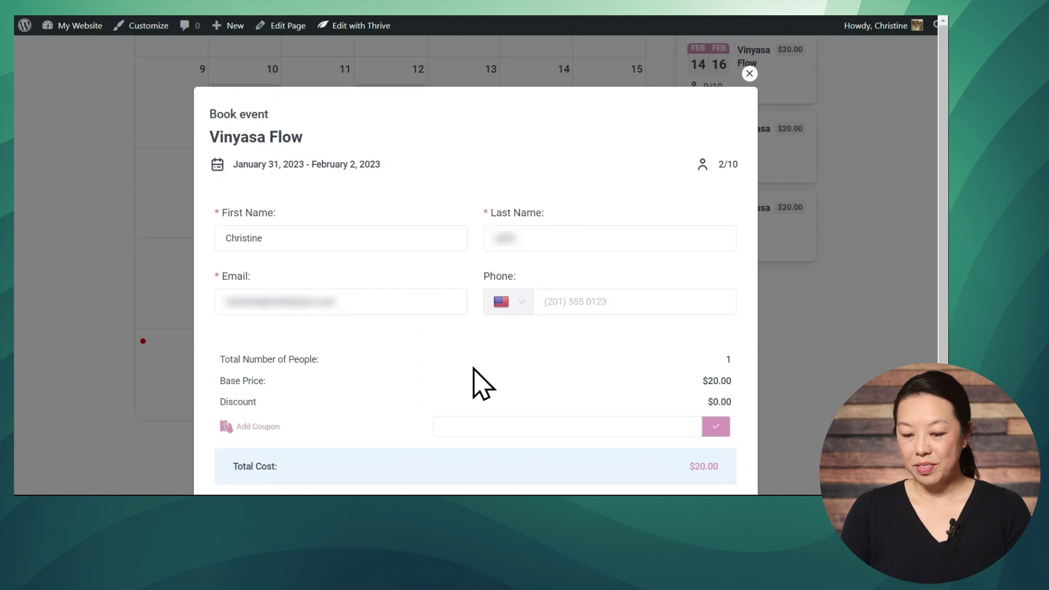
scroll(555, 243, down, 2)
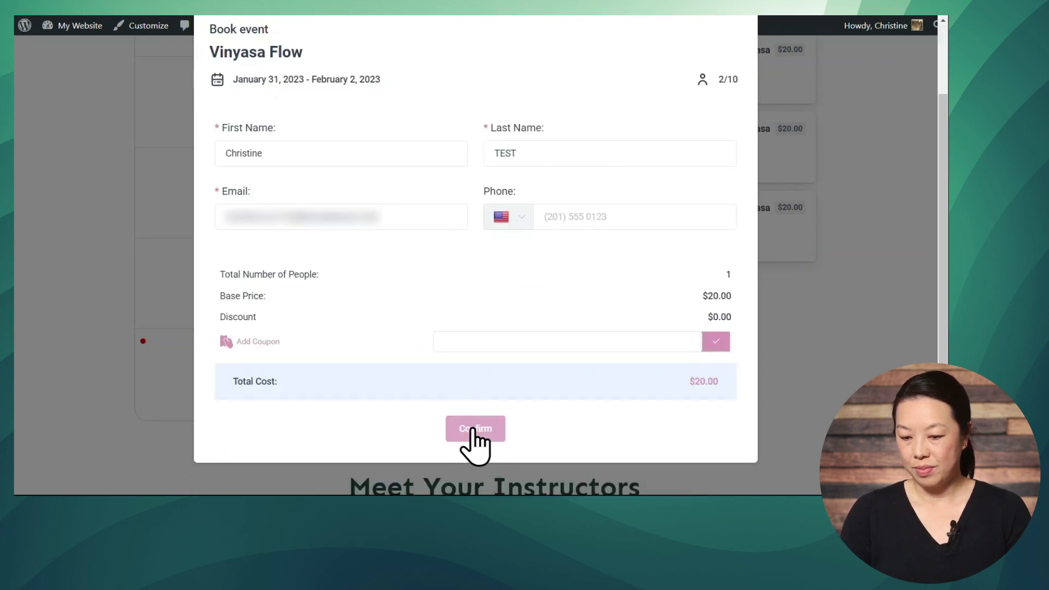
click(474, 430)
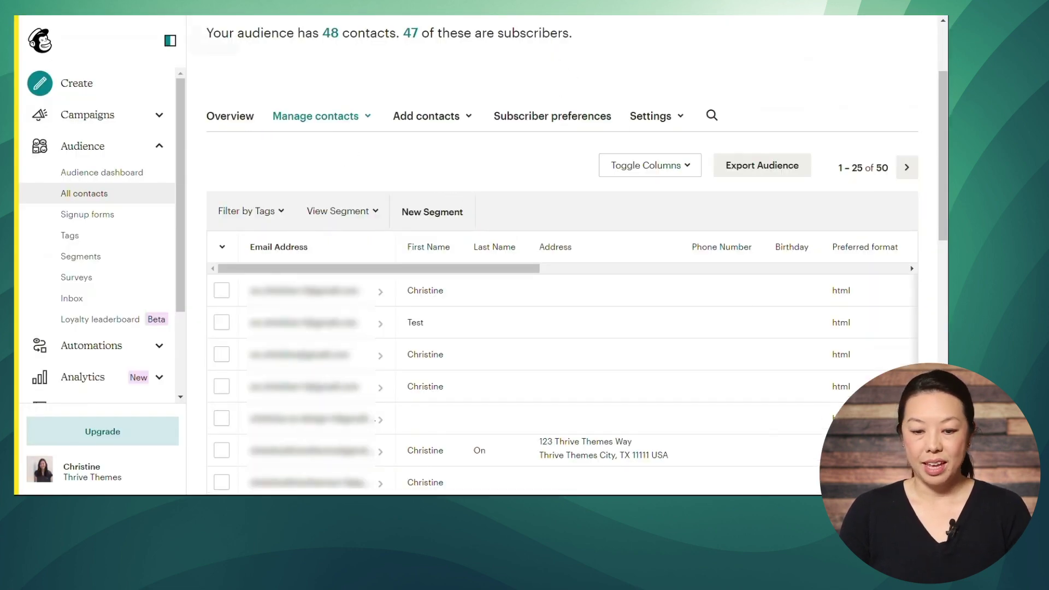
click(73, 16)
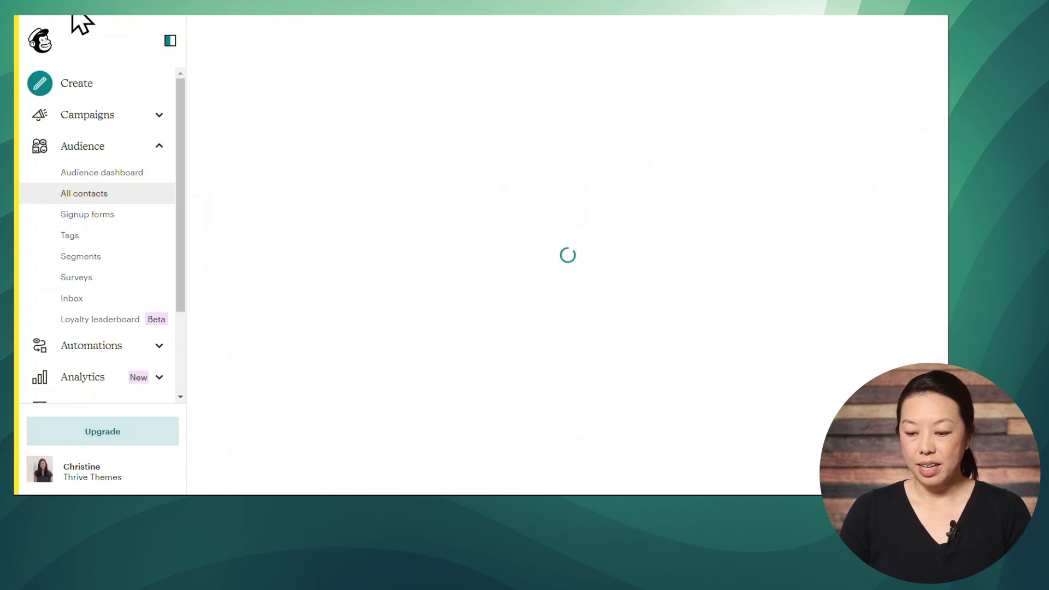
scroll(197, 283, down, 3)
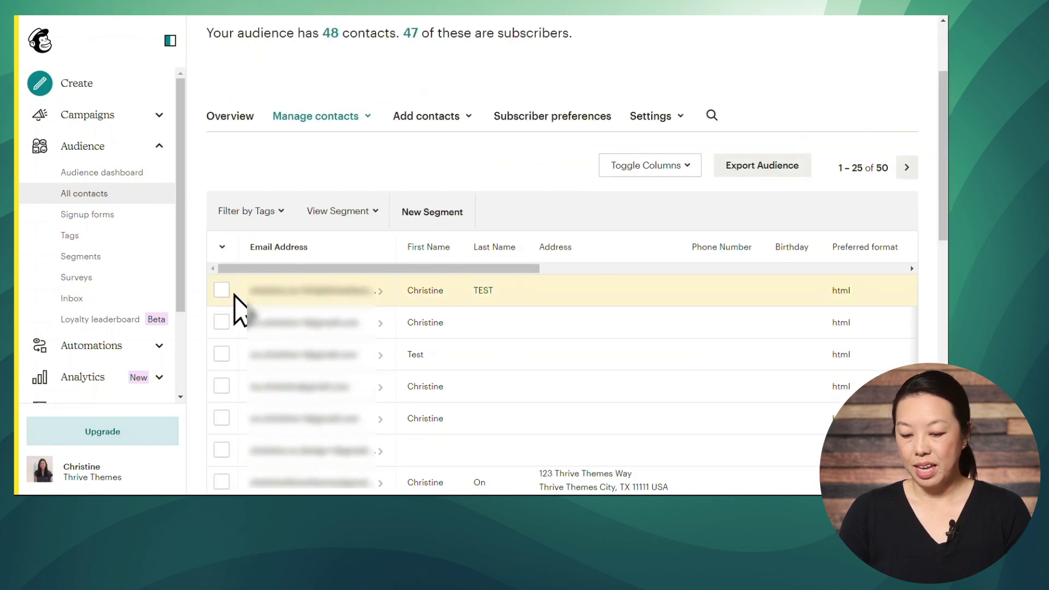